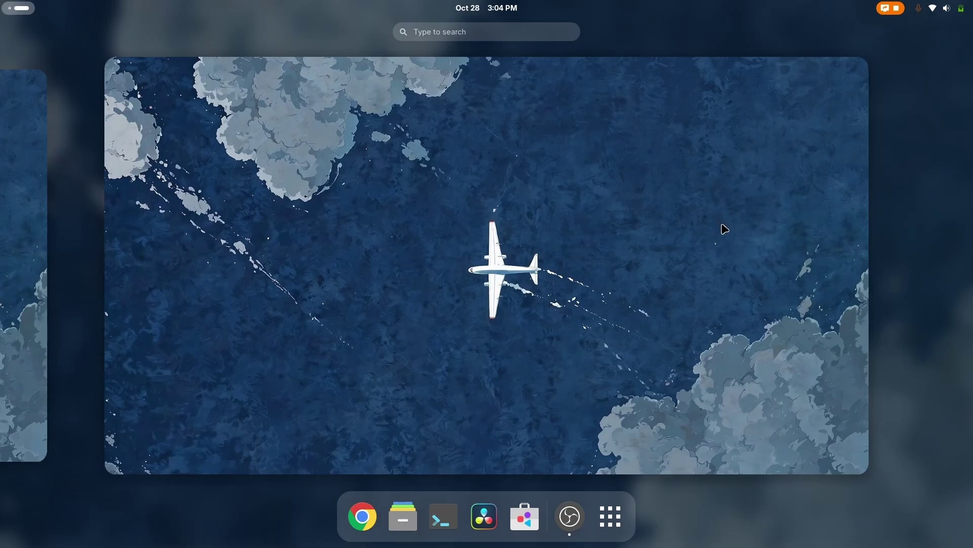
Step: Open the quick settings menu in the top bar, then dismiss it
click(953, 6)
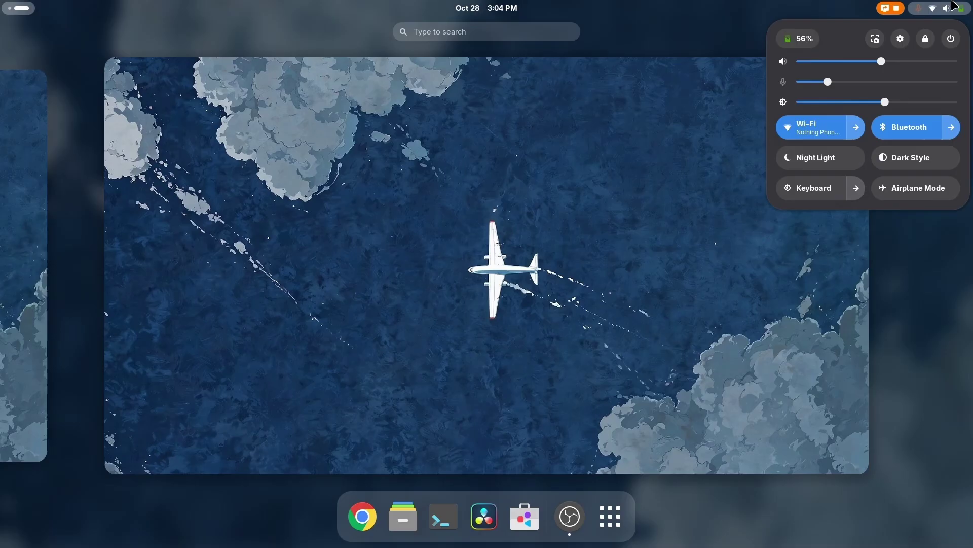
key(Escape)
key(super)
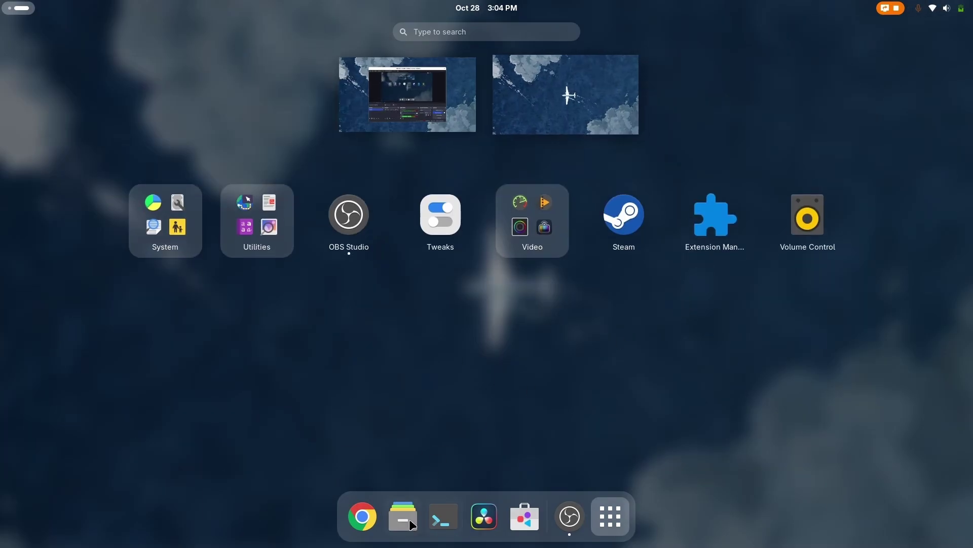
click(410, 521)
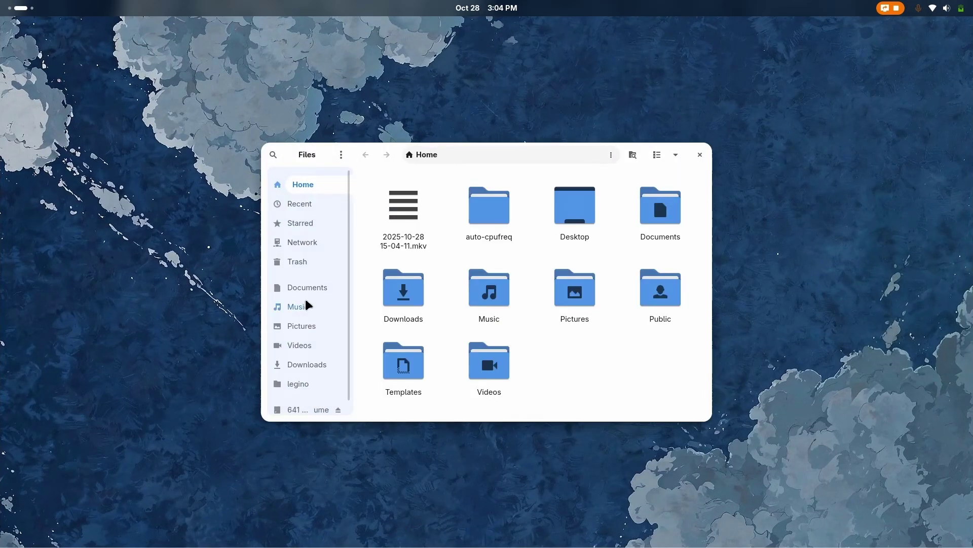
click(306, 303)
click(303, 345)
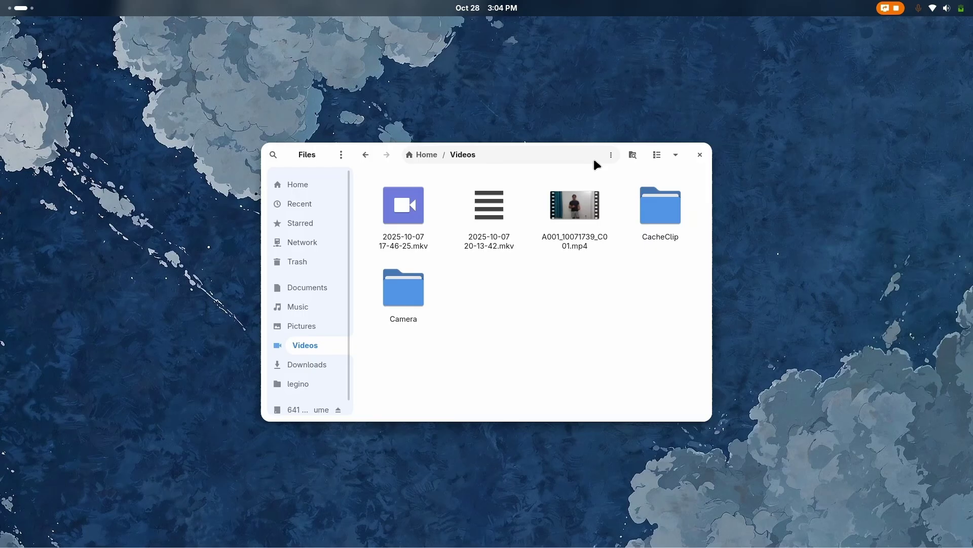
click(700, 154)
click(699, 120)
key(super)
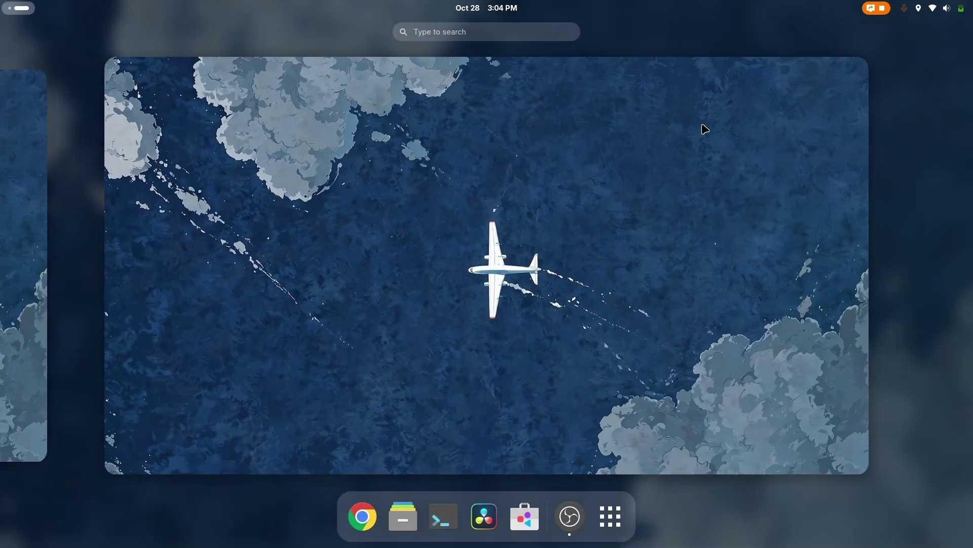
Step: Launch Tweaks, review its Appearance page (Bibata cursor, Papirus icons, Orchis), then close it
key(super)
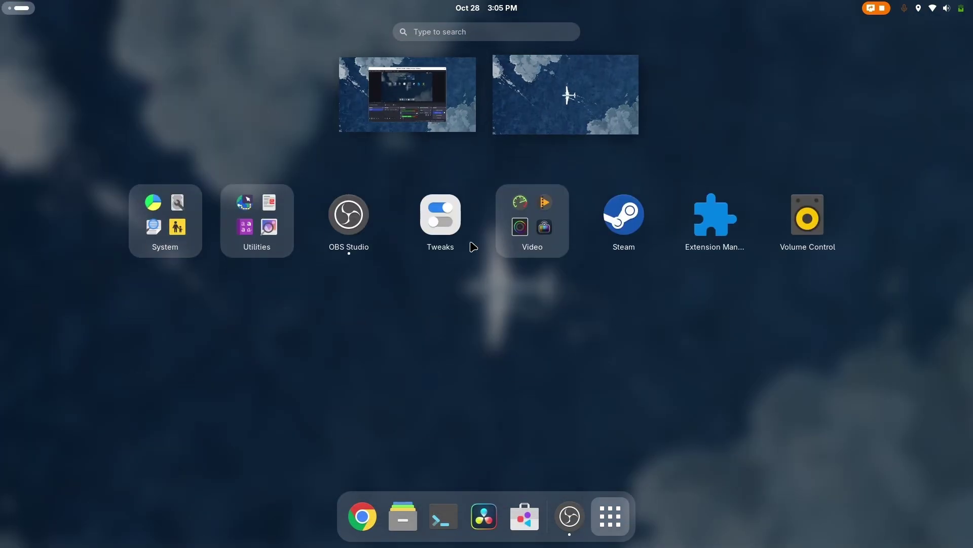
click(445, 225)
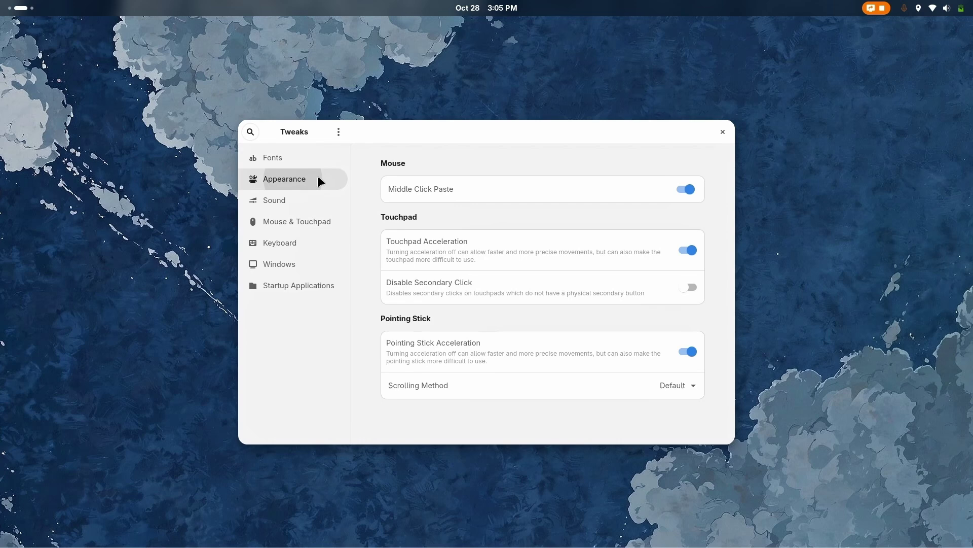
click(317, 177)
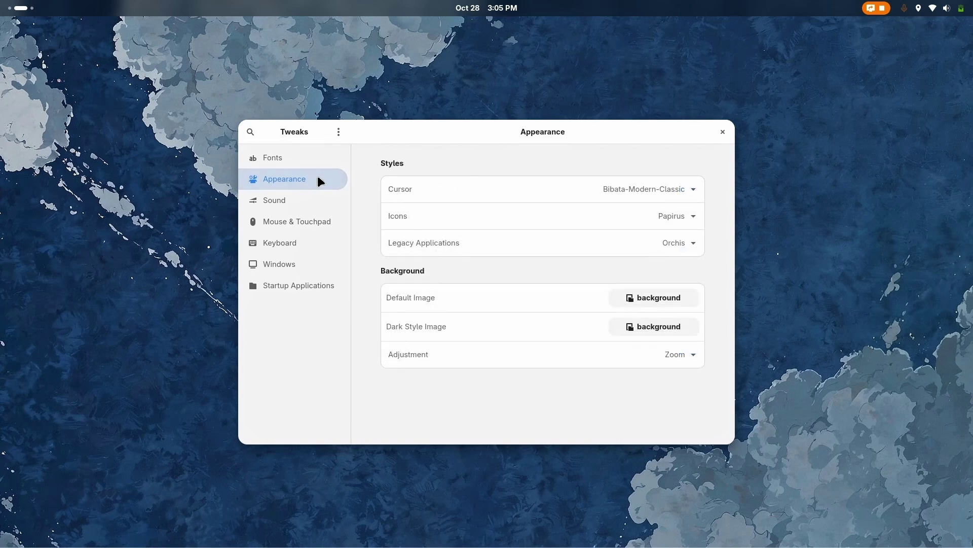
click(725, 133)
key(super)
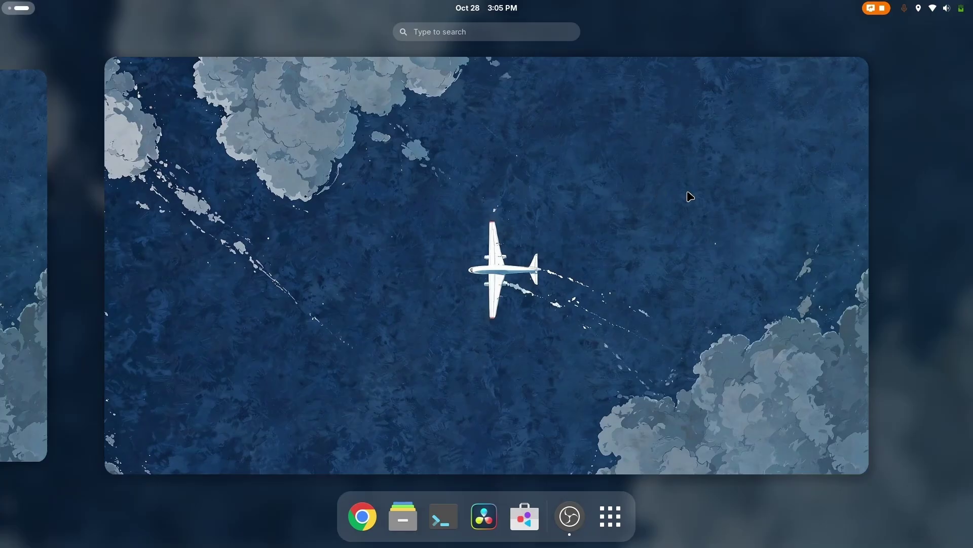
Step: Leave the app grid for the desktop, then reopen the overview and select the second workspace
key(super)
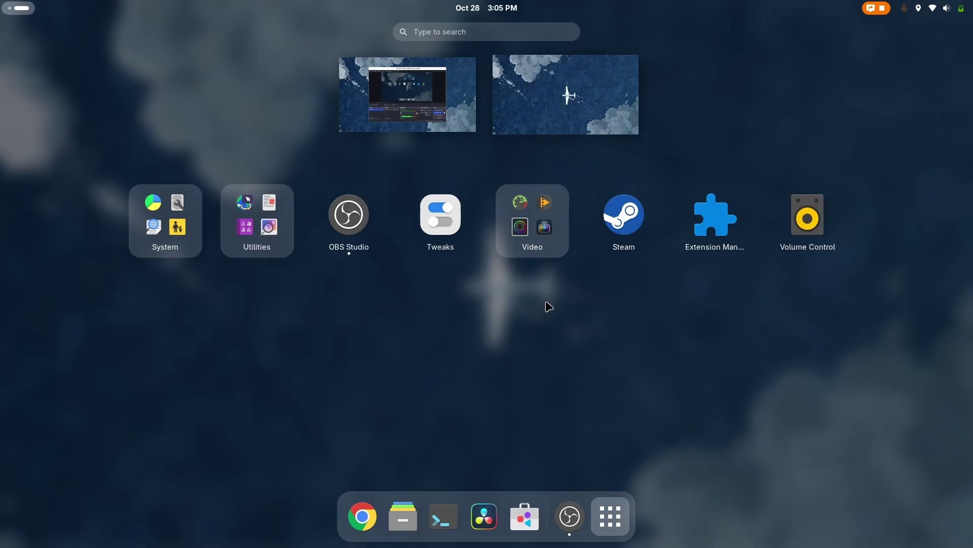
click(613, 269)
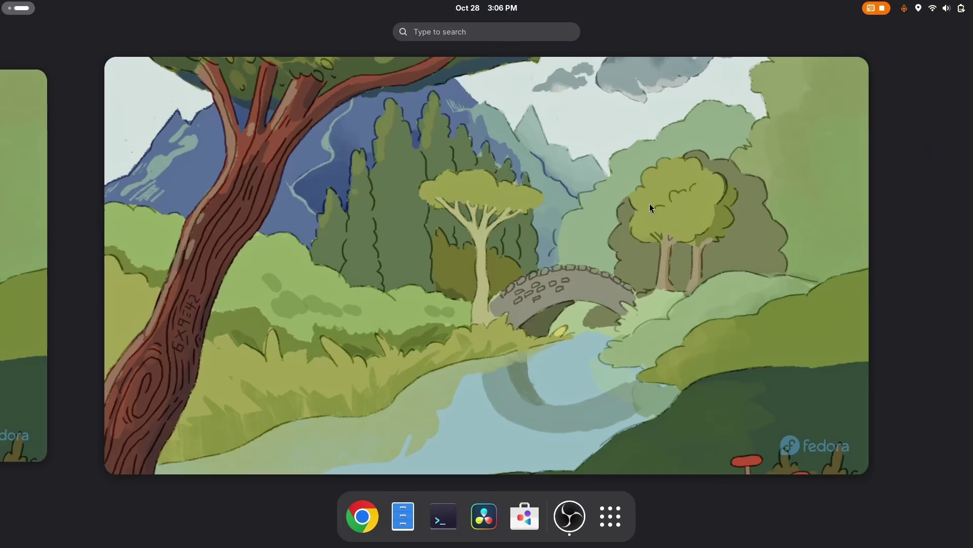
click(649, 203)
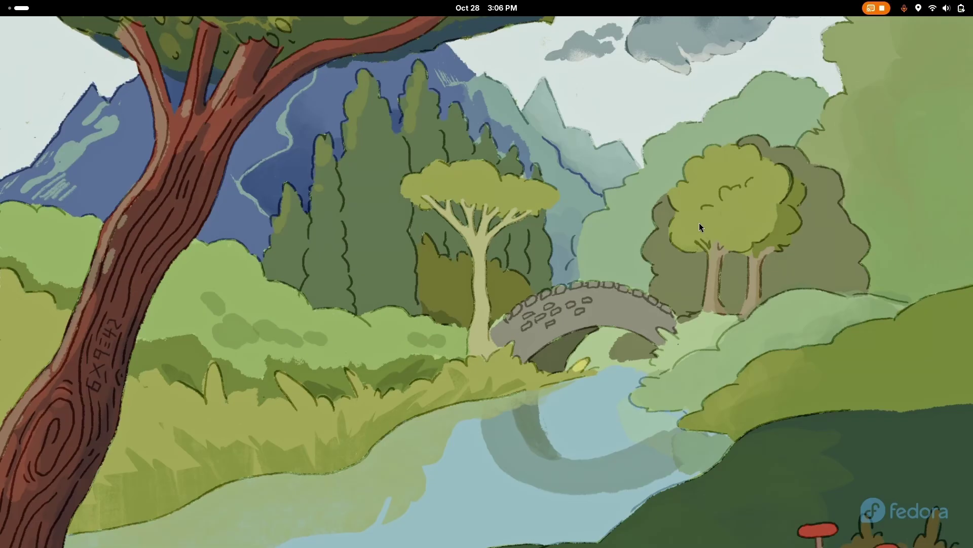
key(super)
key(super)
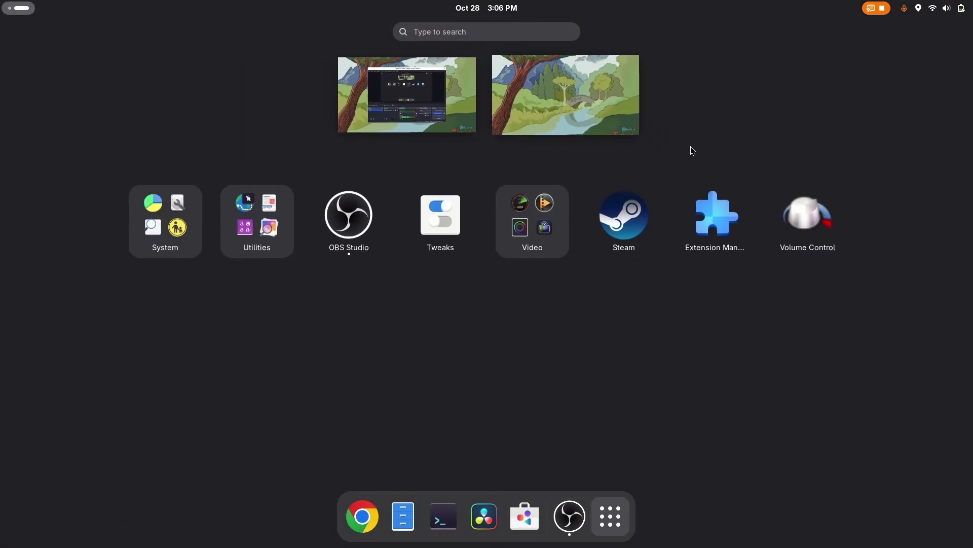
click(595, 135)
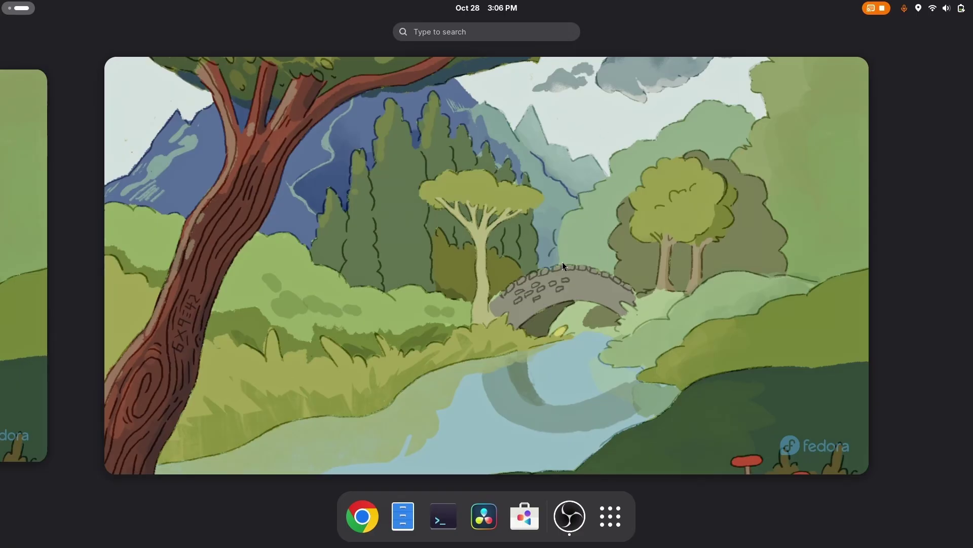
Step: Launch GNOME Software from the dock and bring its window to full view
click(516, 513)
key(super)
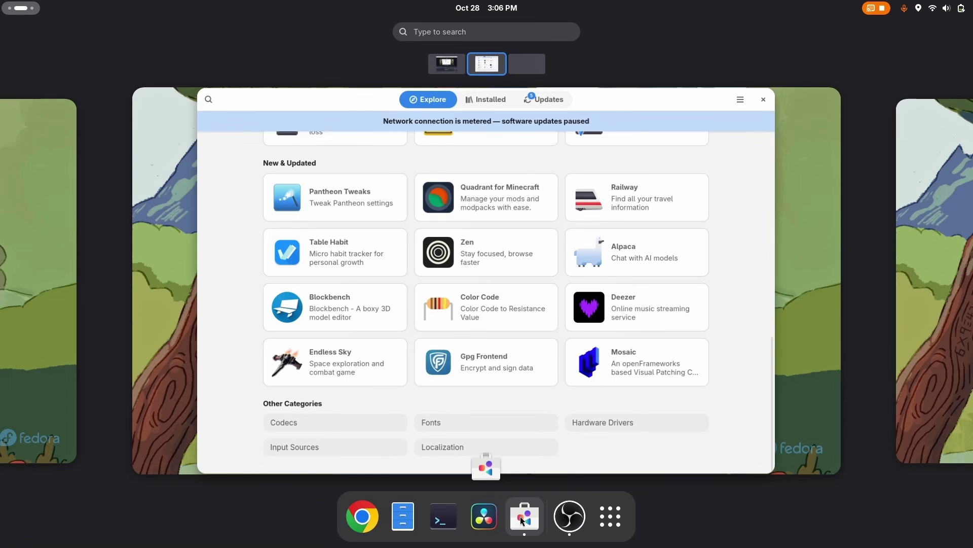
click(539, 364)
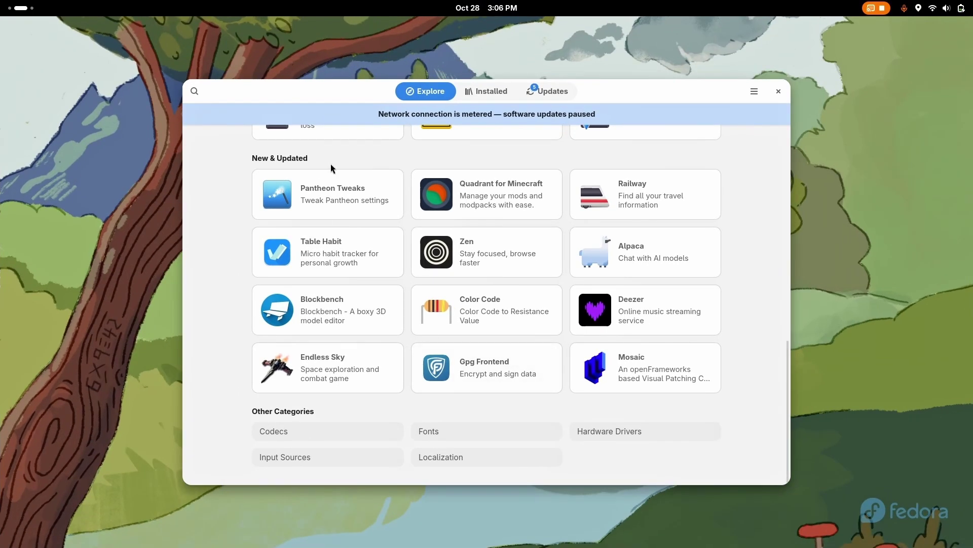
Step: Search for 'tweaks', check GNOME Tweaks' details page, then go back and select the search text
click(193, 88)
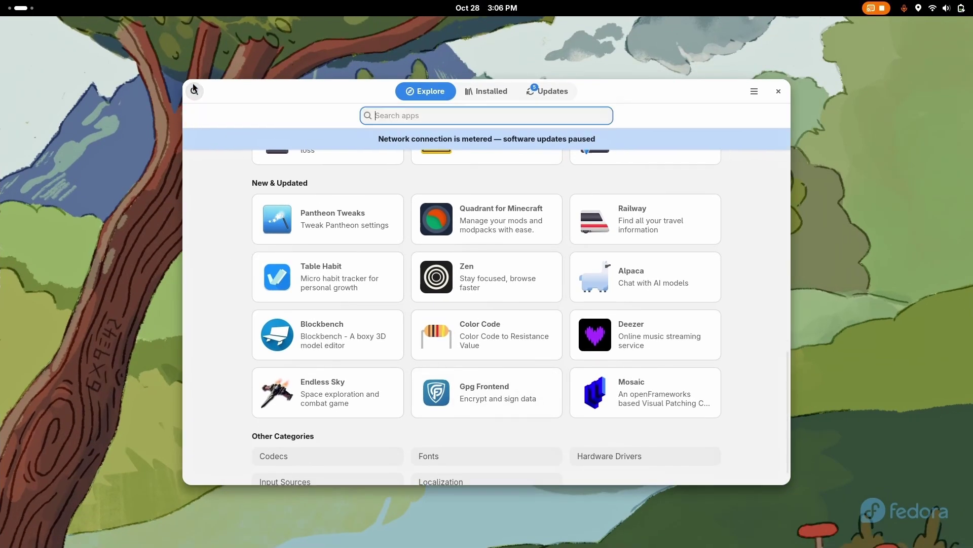
text(tweaks)
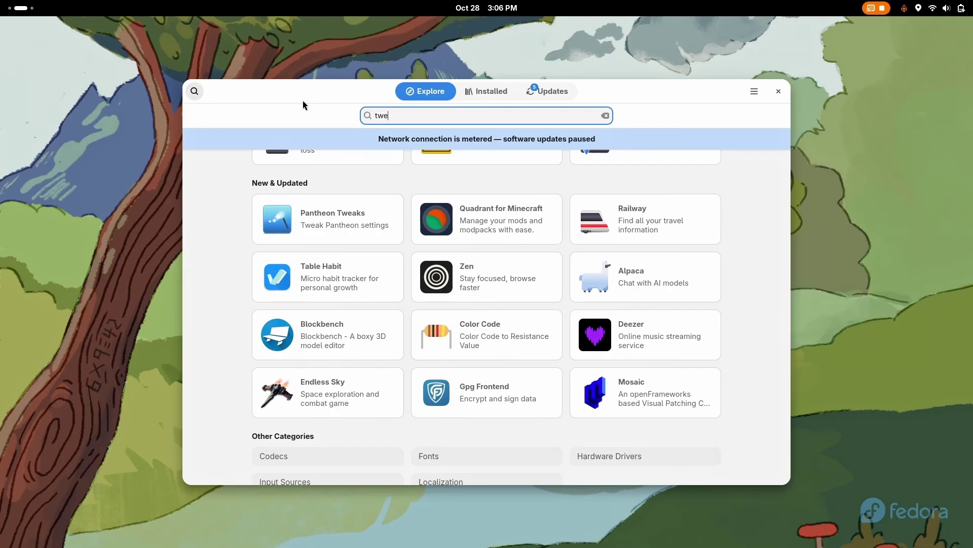
click(440, 190)
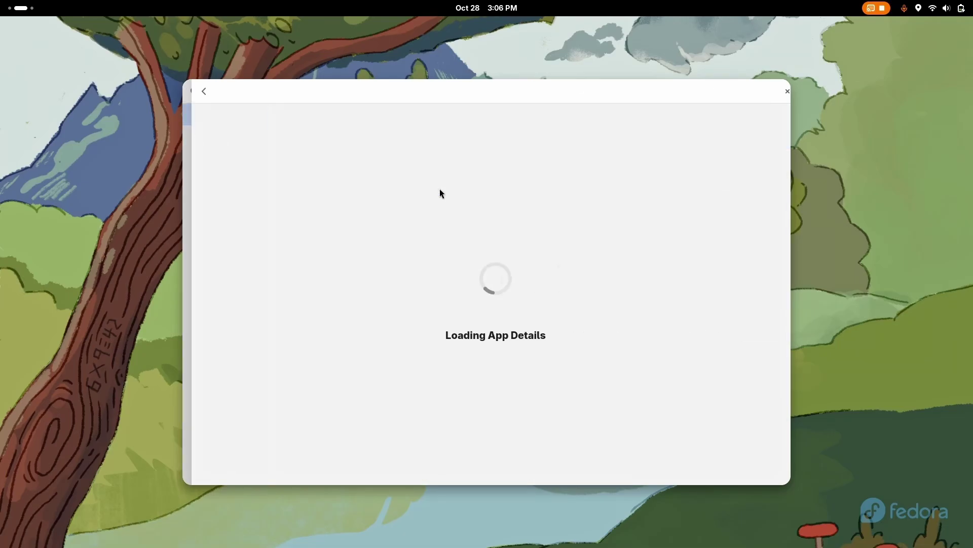
click(200, 93)
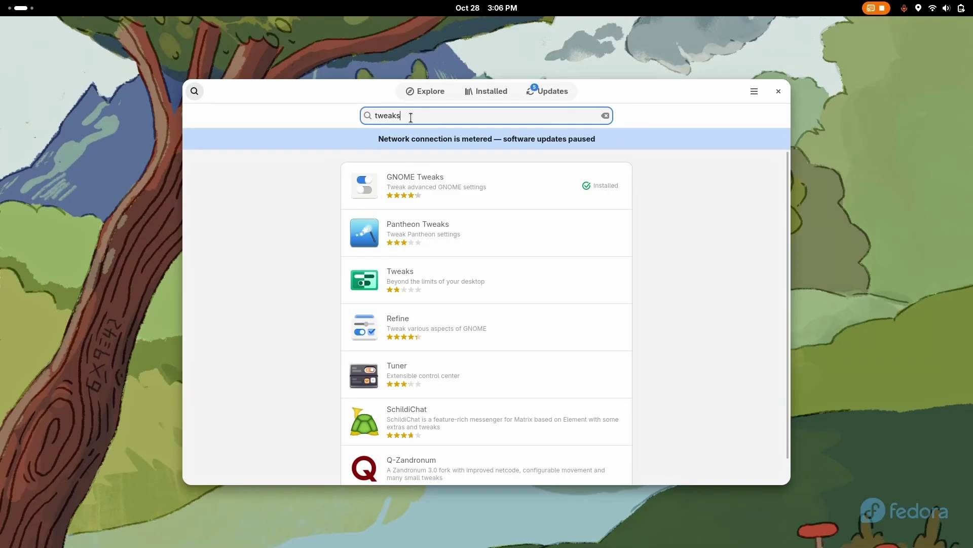
click(360, 116)
Step: Search for 'extension' and browse the Extensions app's details page before returning to the results
text(extension)
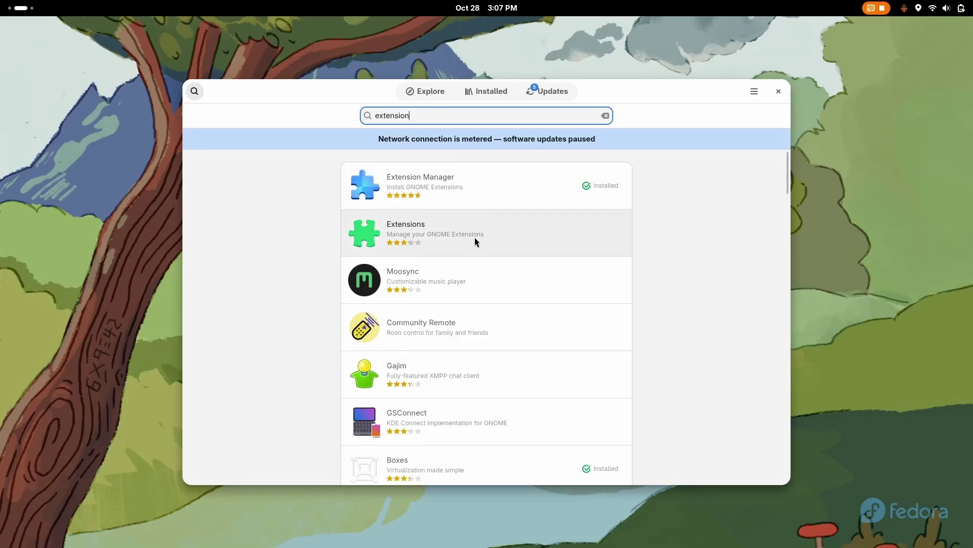
click(475, 240)
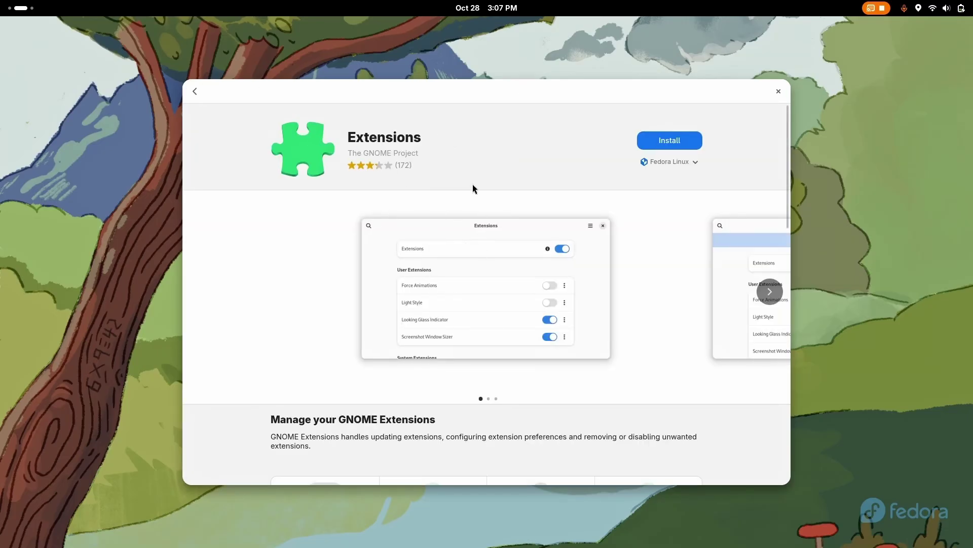
scroll(485, 305, down, 1)
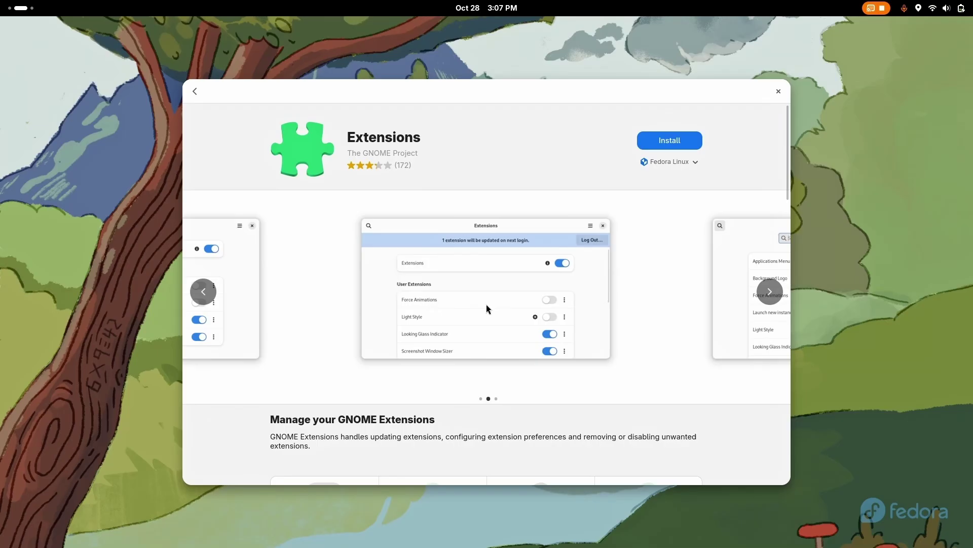
scroll(486, 304, down, 1)
scroll(451, 310, up, 2)
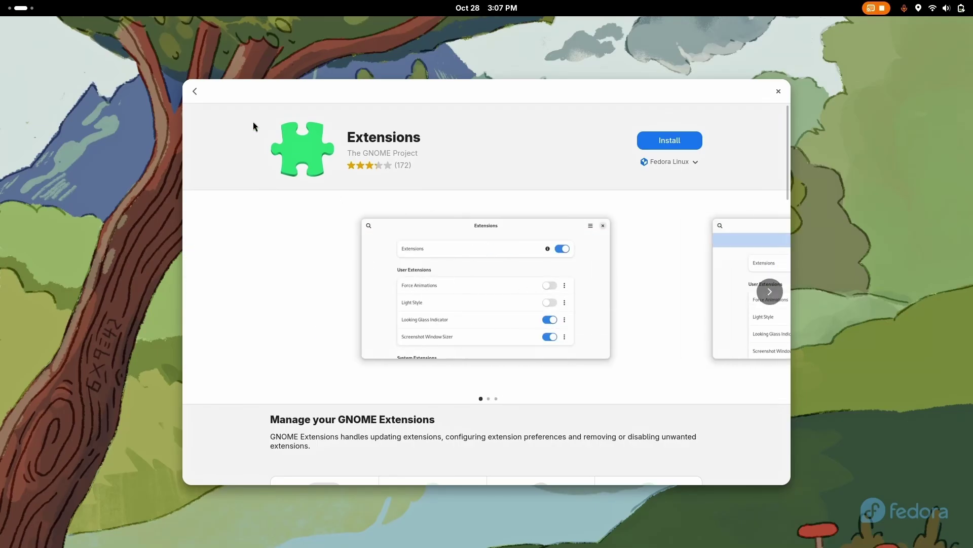
click(195, 92)
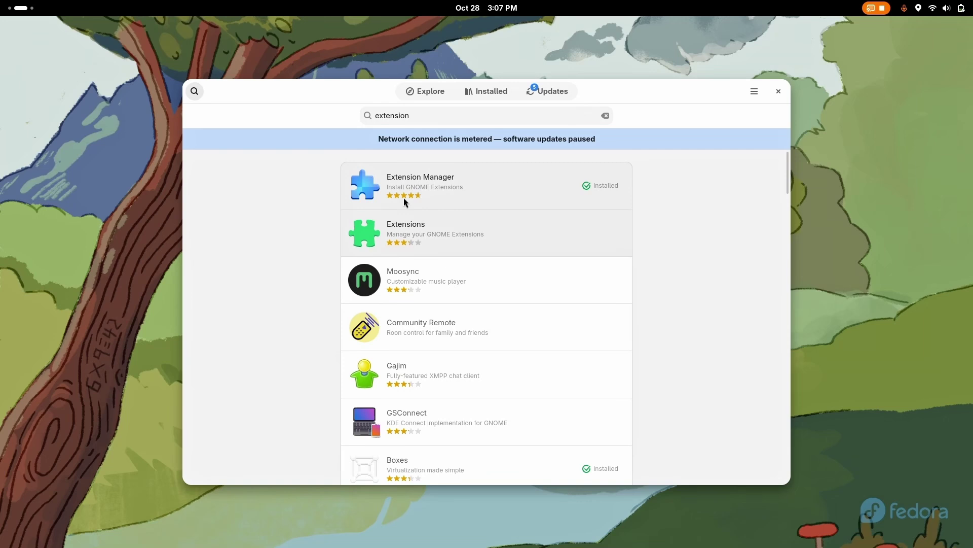
Step: Open Extension Manager's details page, confirm it is installed, and launch it
click(482, 188)
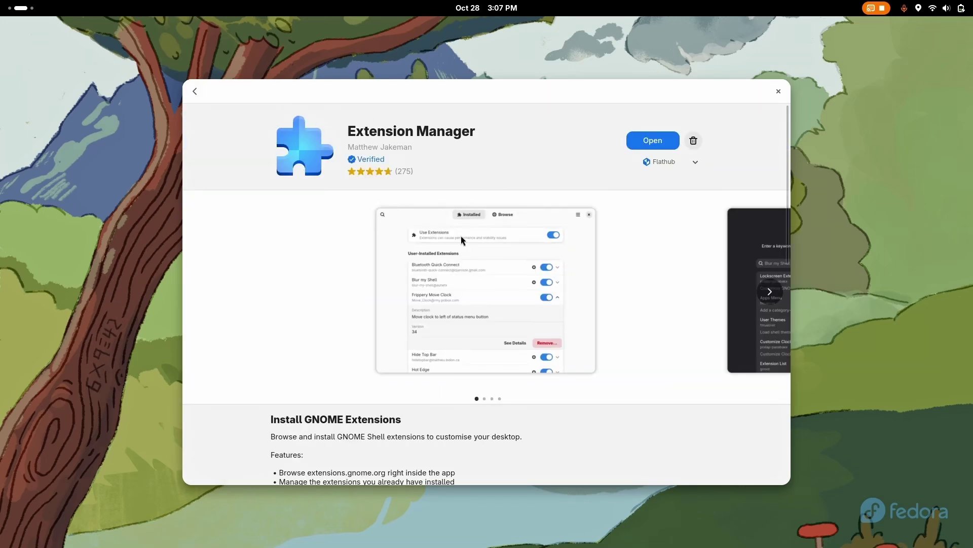
click(190, 95)
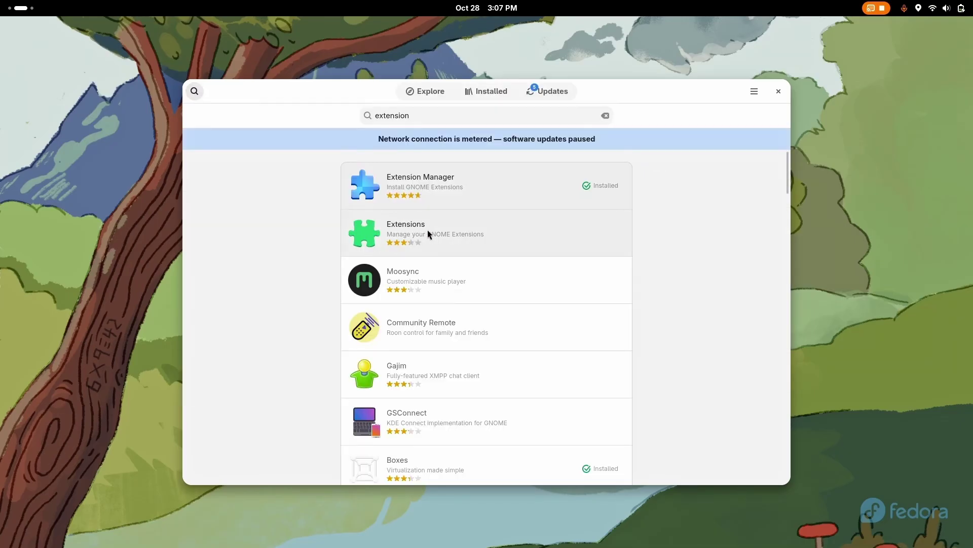
click(548, 192)
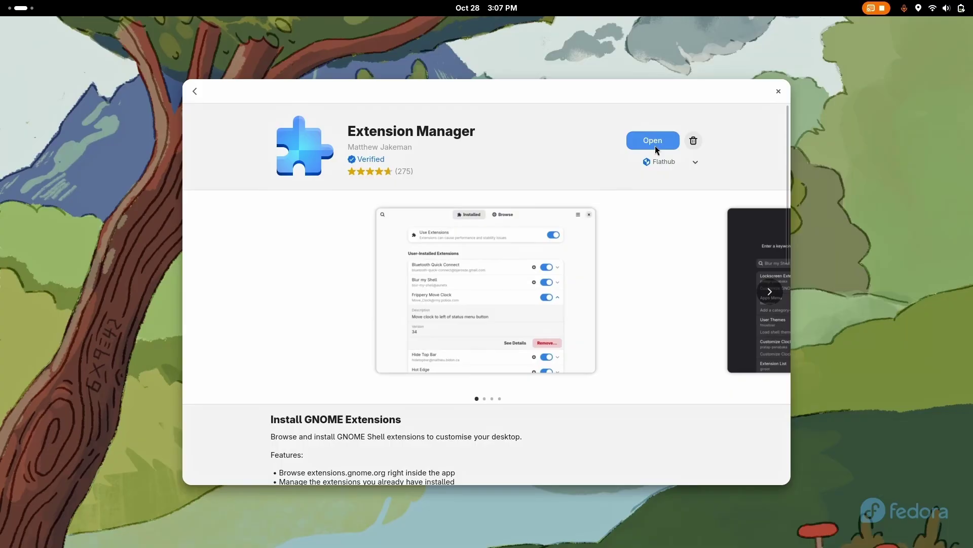
click(653, 141)
key(super)
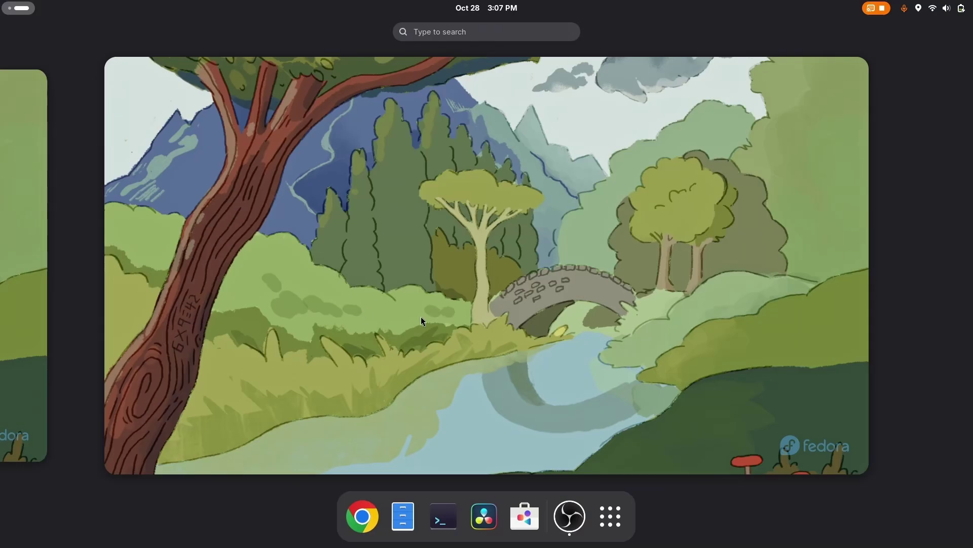
Step: Launch Chrome and search Google for 'orchis theme gtk'
click(359, 502)
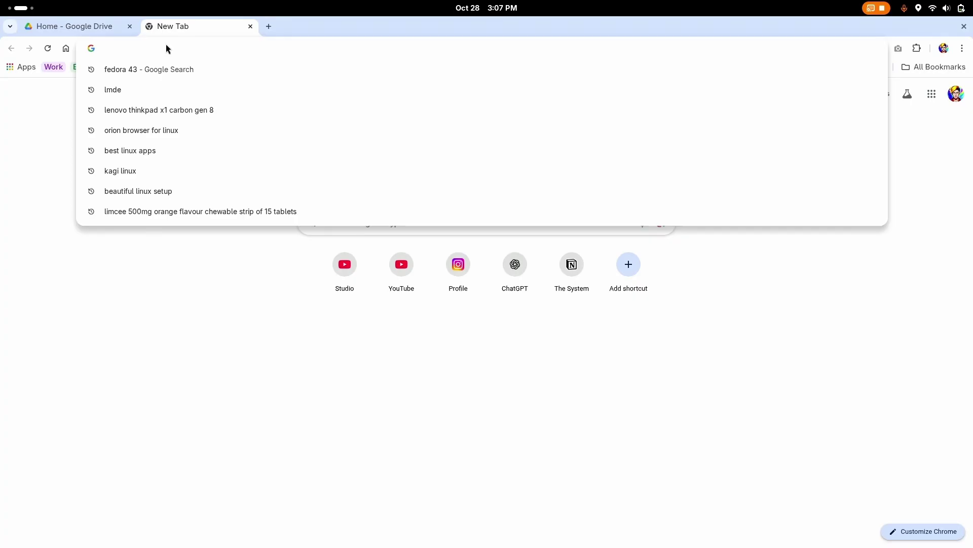
text(orchis)
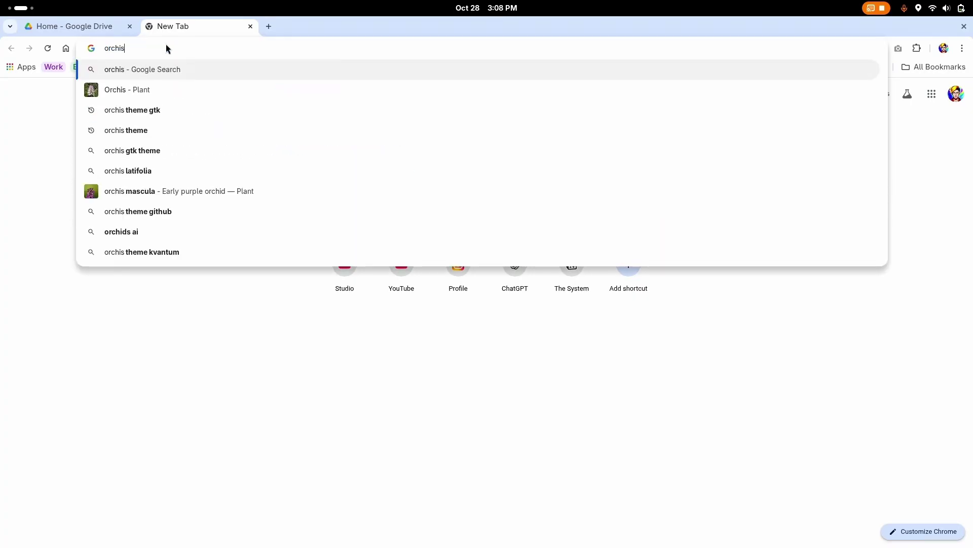
key(Down)
key(Down)
key(Return)
Step: Open the vinceliuice/Orchis-theme GitHub repository and show its Code clone and download options
click(171, 175)
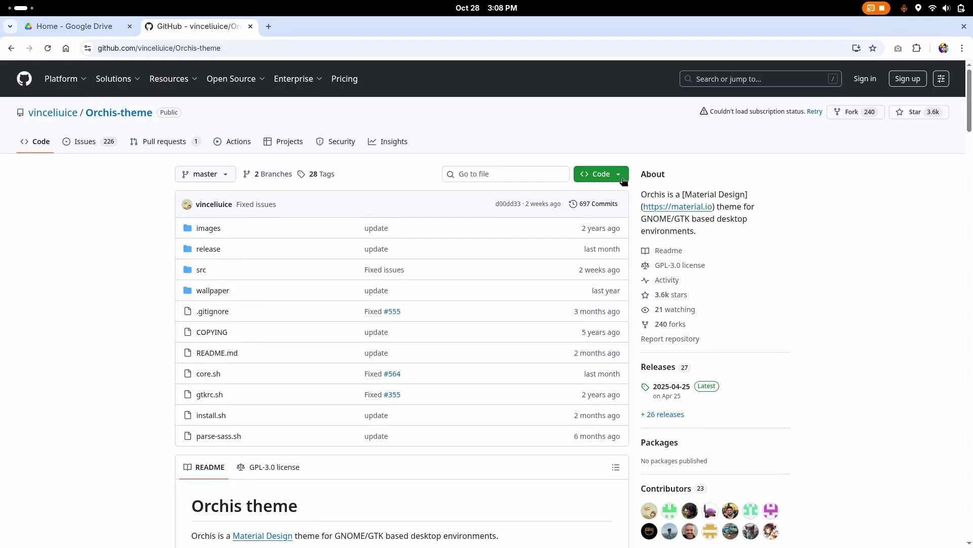
click(621, 174)
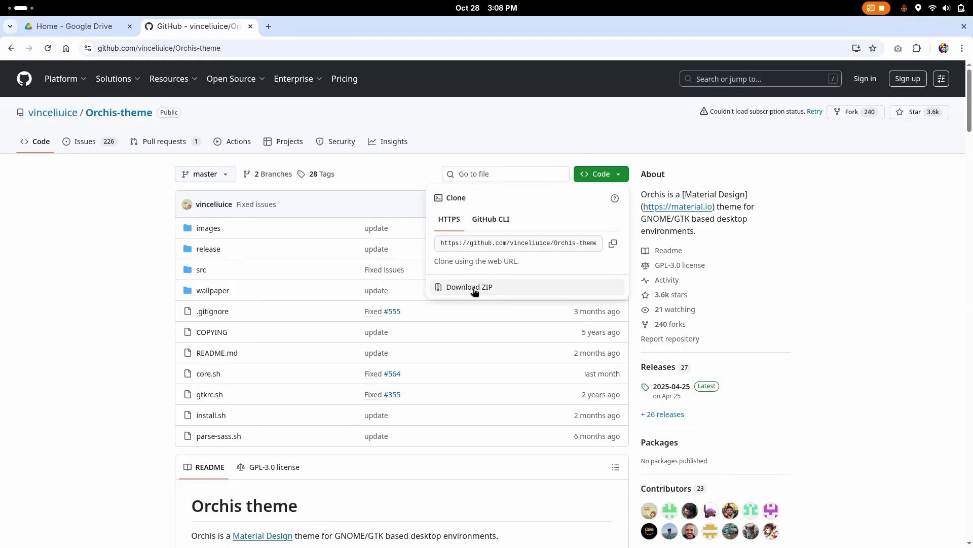
click(252, 49)
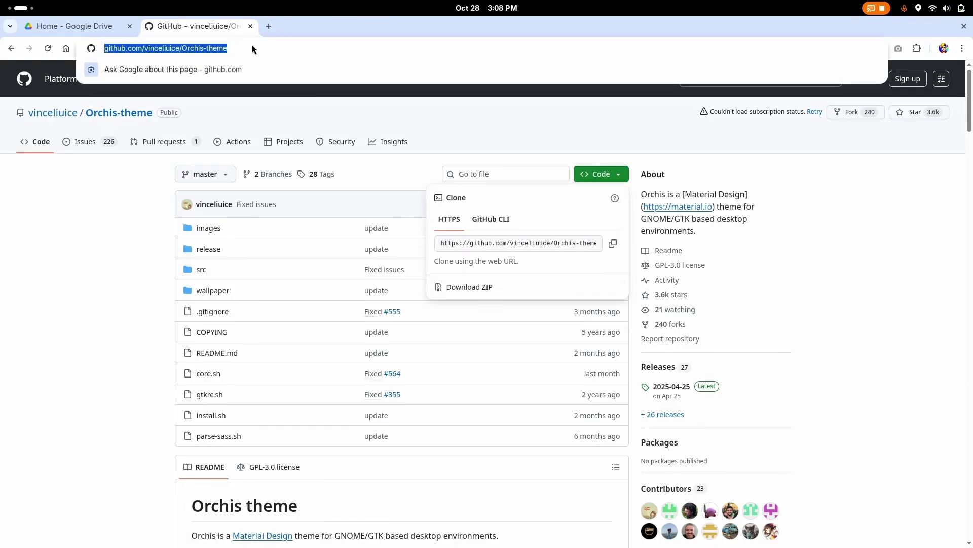
Step: Search 'papirus icon theme' and open the papirus-icon-theme GitHub repository's third-party packages table
text(papiru)
key(Down)
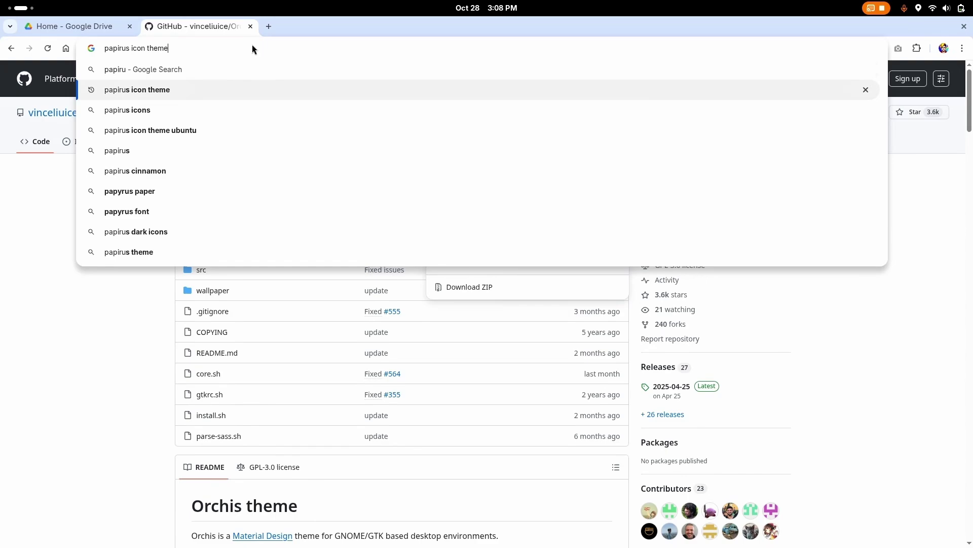
key(Return)
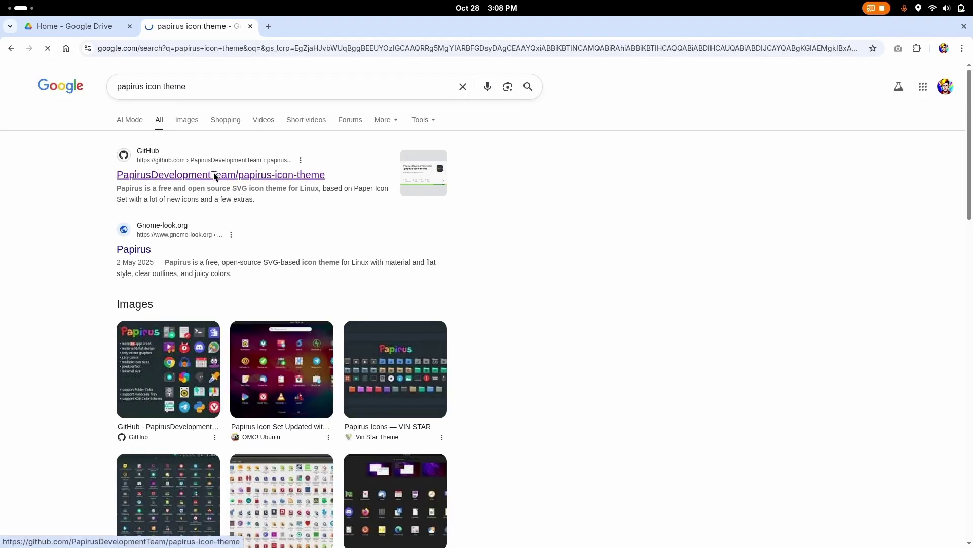
click(214, 174)
scroll(153, 351, down, 20)
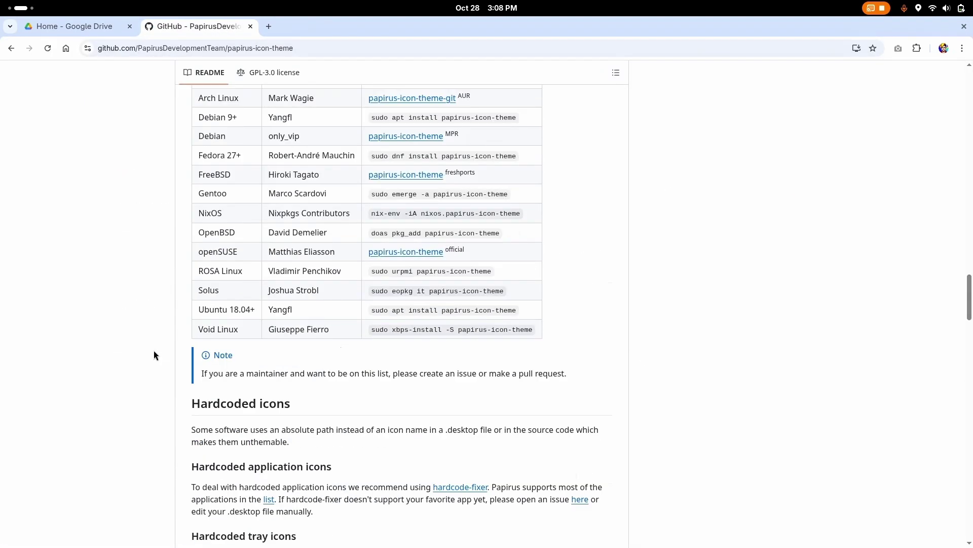
scroll(154, 351, up, 7)
scroll(153, 351, down, 4)
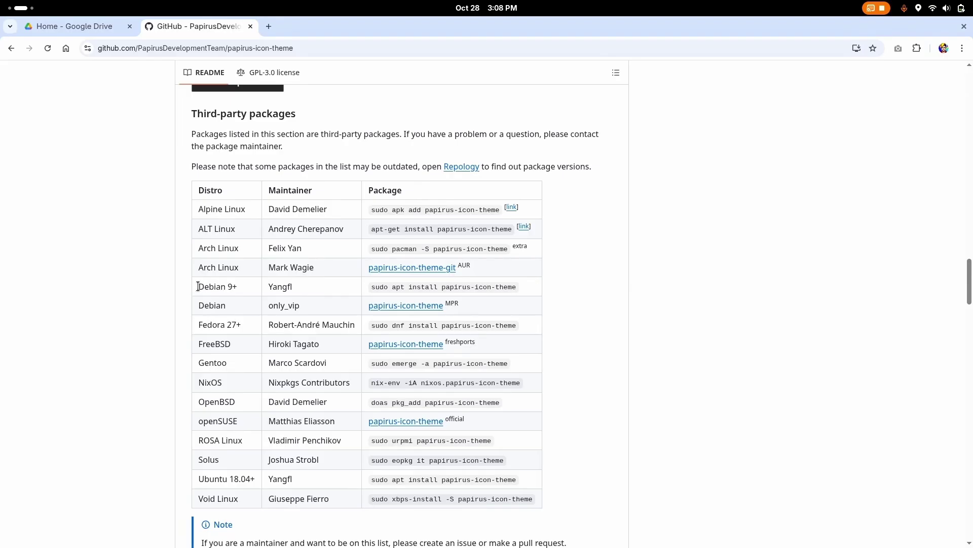
Step: Copy the Fedora 27+ dnf install command for papirus-icon-theme from the packages table
drag(198, 286, 518, 284)
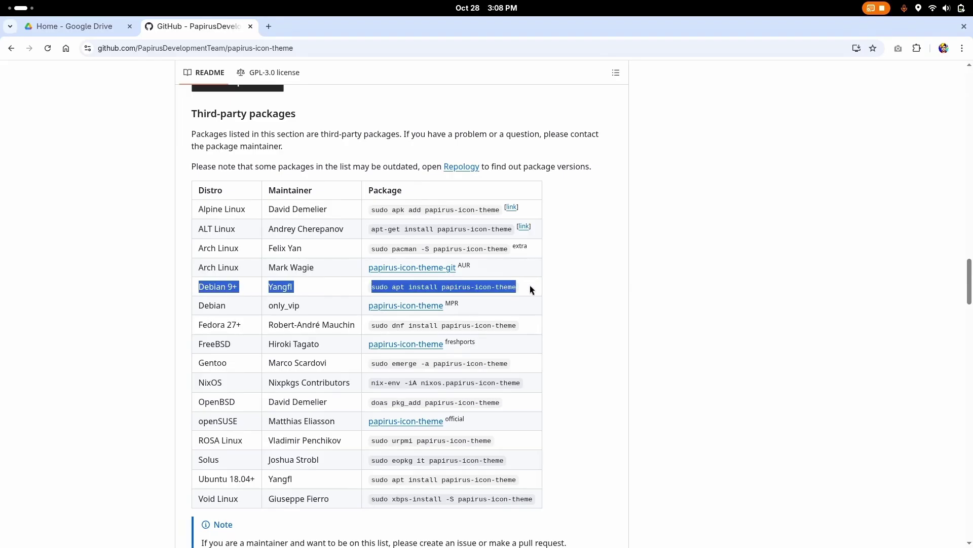
click(530, 286)
drag(198, 326, 533, 331)
click(534, 330)
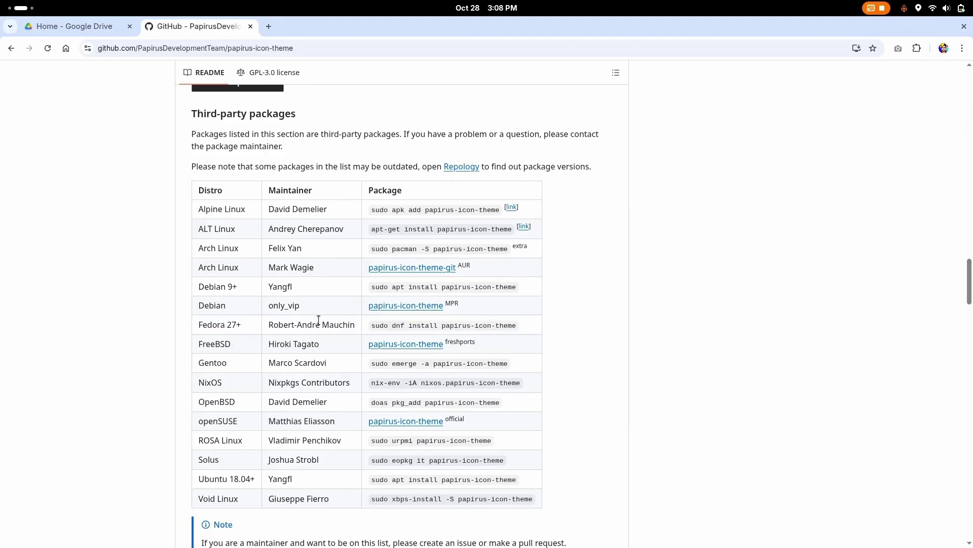
drag(368, 325, 521, 333)
key(ctrl+c)
Step: Run the papirus-icon-theme install command in a Terminal with sudo, confirming it's already installed
key(super)
click(442, 532)
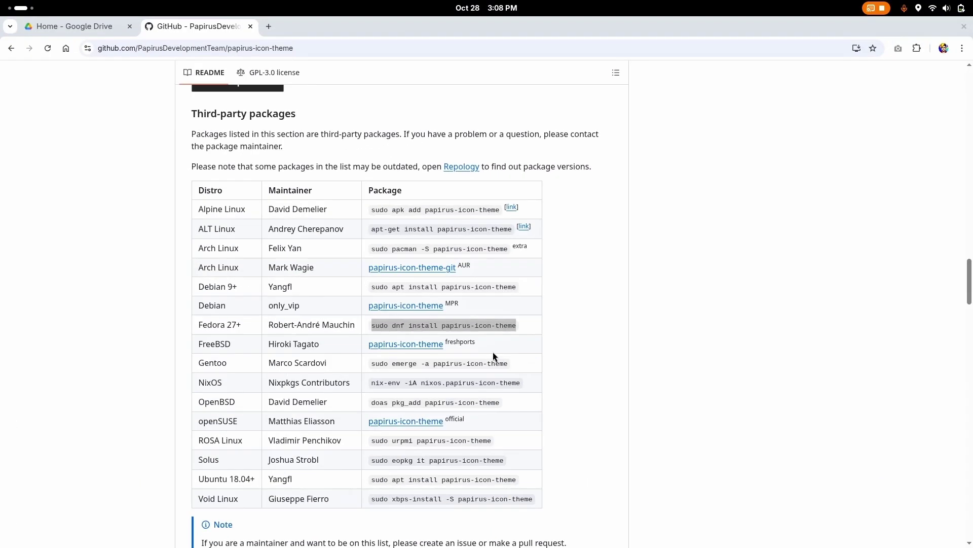
key(ctrl+shift+v)
key(Return)
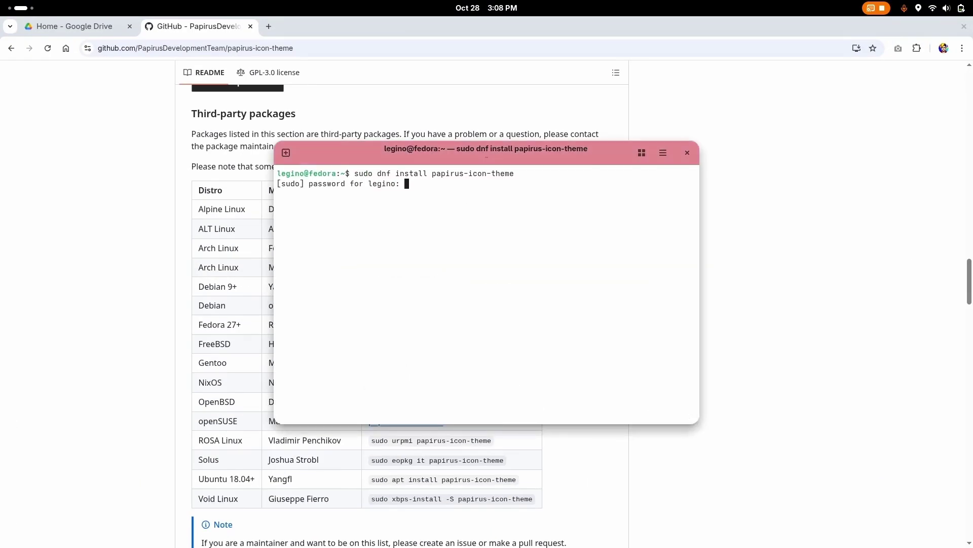
key(Return)
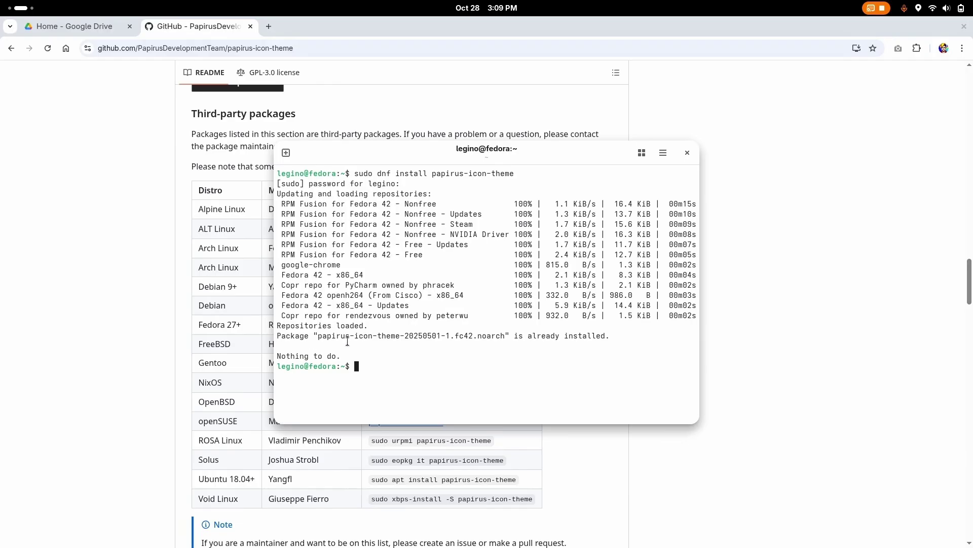
drag(282, 339, 638, 334)
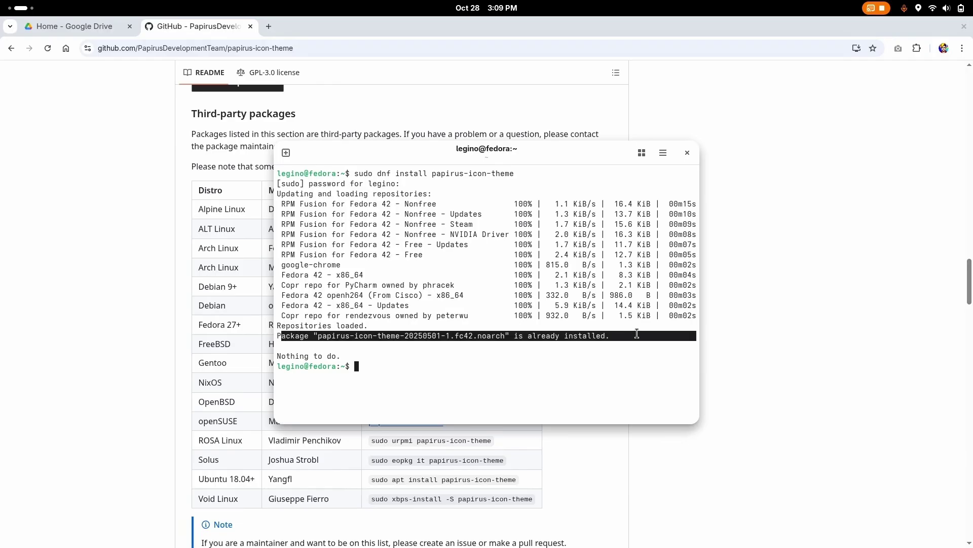
click(637, 333)
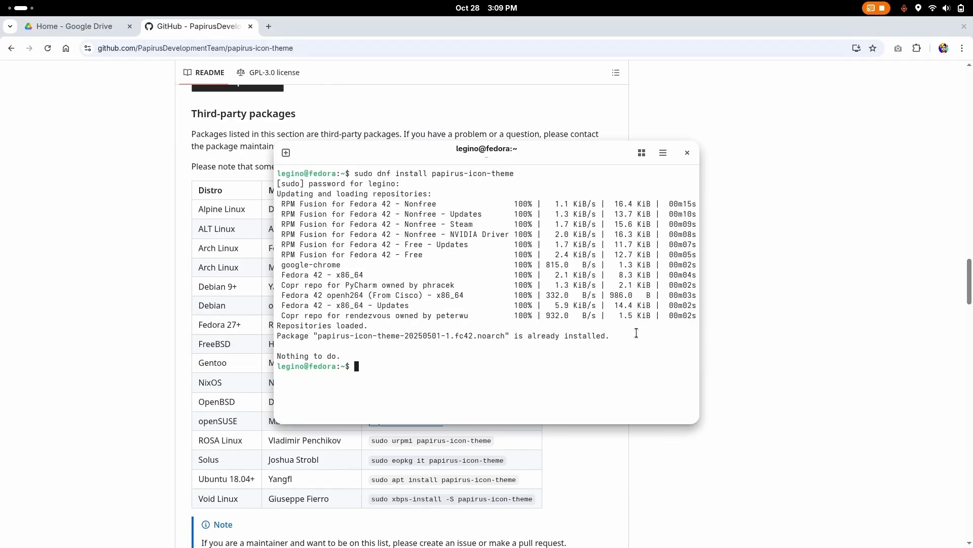
click(99, 325)
Step: Search Google for 'bibata cursor theme' from the address bar
click(268, 48)
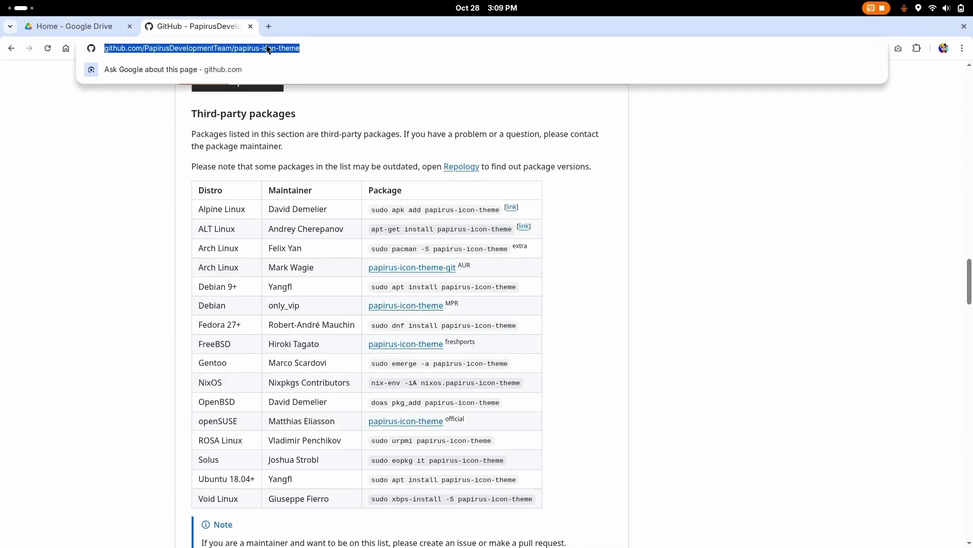
text(biba)
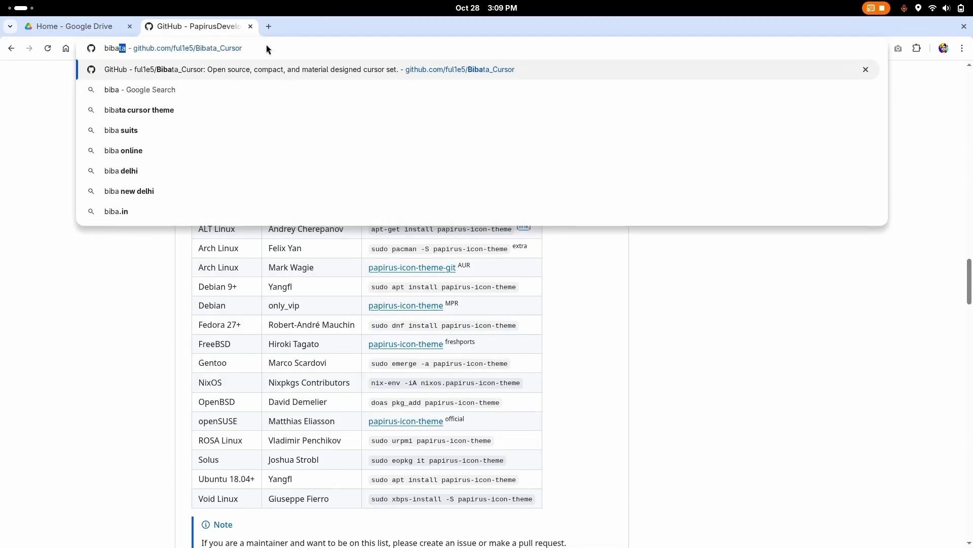
key(BackSpace)
key(Down)
key(Return)
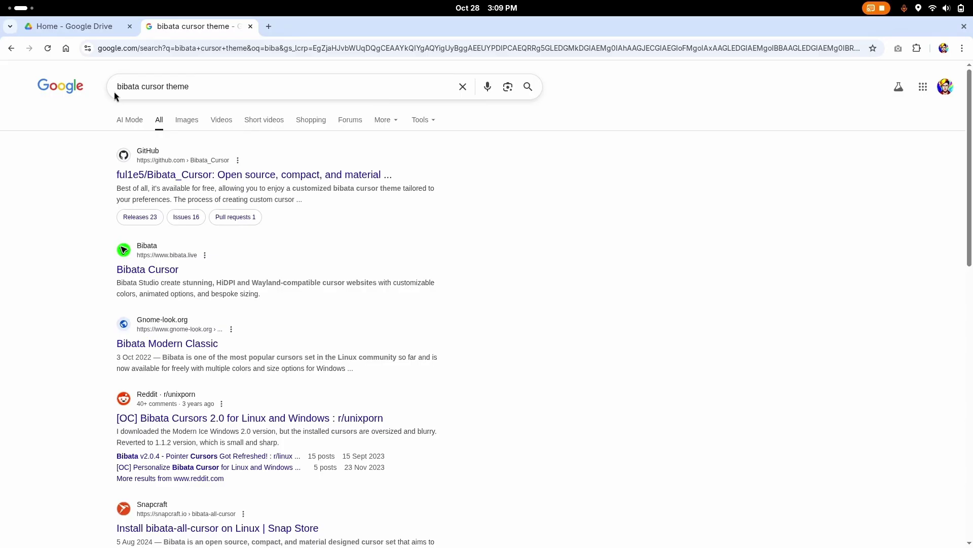
Step: Open the ful1e5/Bibata_Cursor GitHub repository and scroll its README to the Fedora Packages section
click(236, 175)
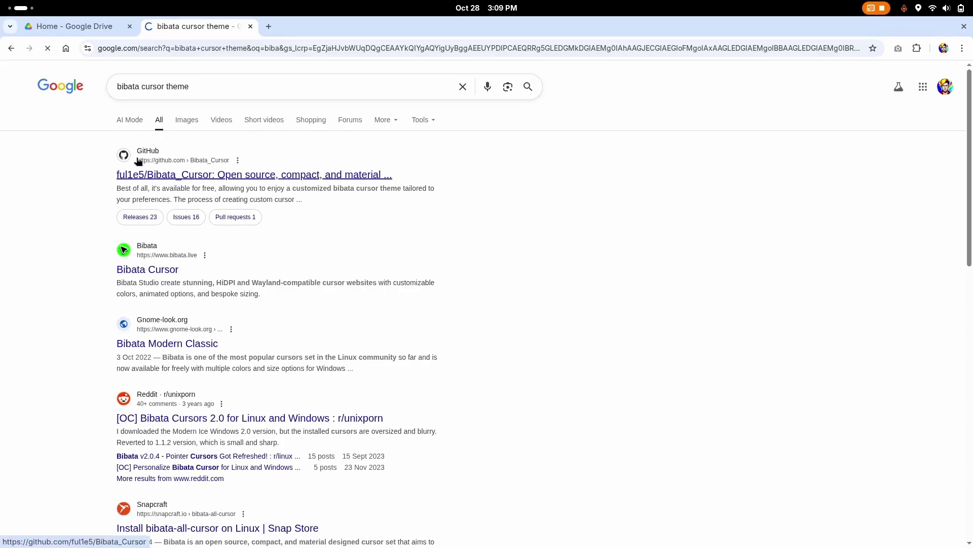
scroll(254, 175, down, 20)
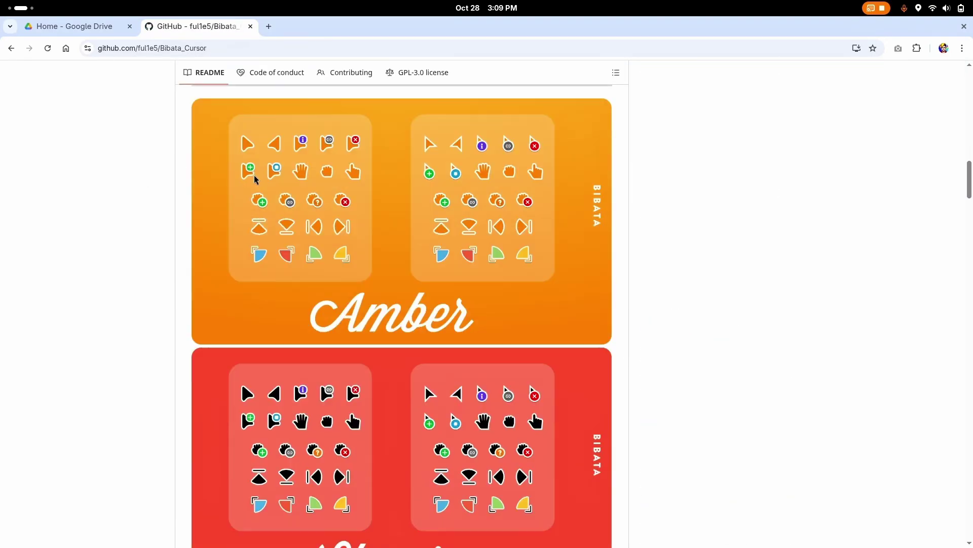
scroll(254, 175, down, 15)
scroll(254, 175, up, 11)
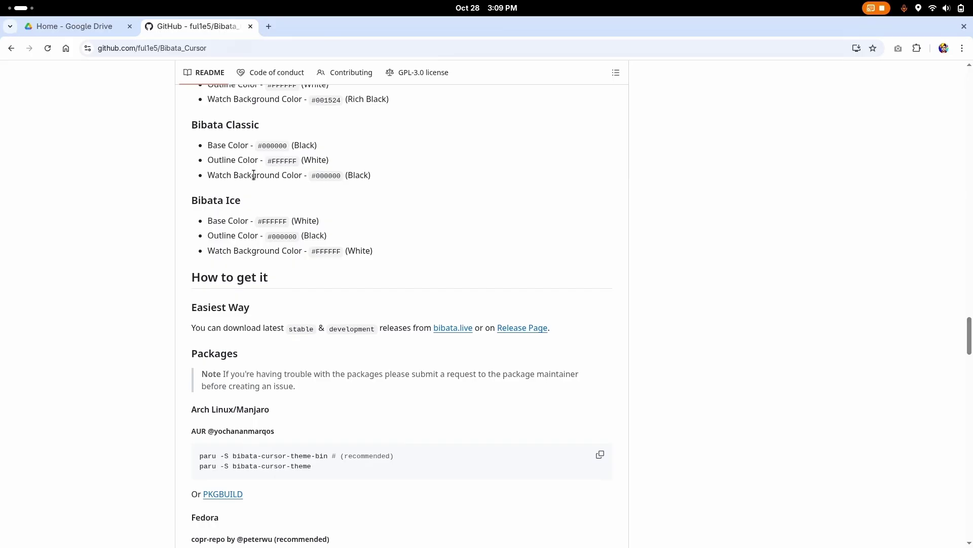
scroll(254, 174, down, 5)
scroll(254, 175, up, 1)
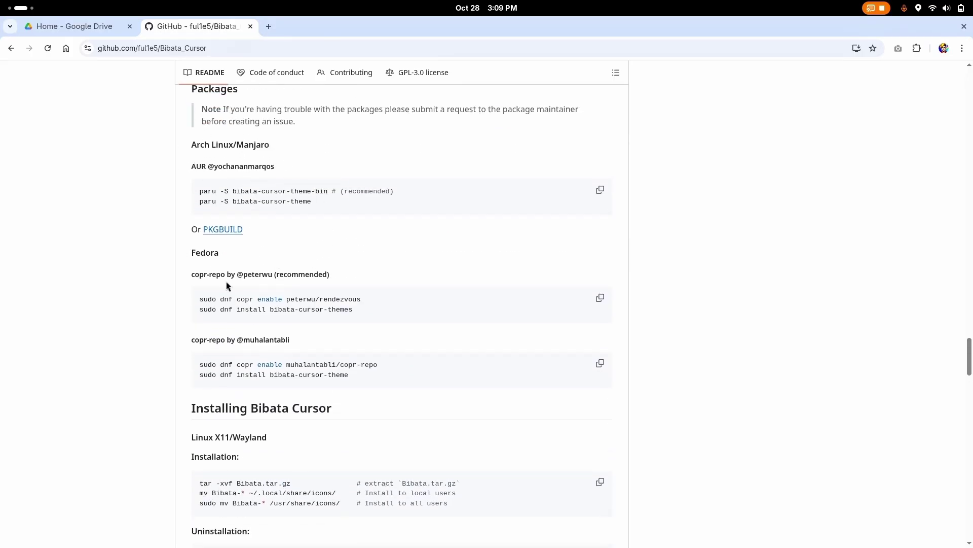
scroll(267, 260, down, 3)
scroll(268, 260, up, 4)
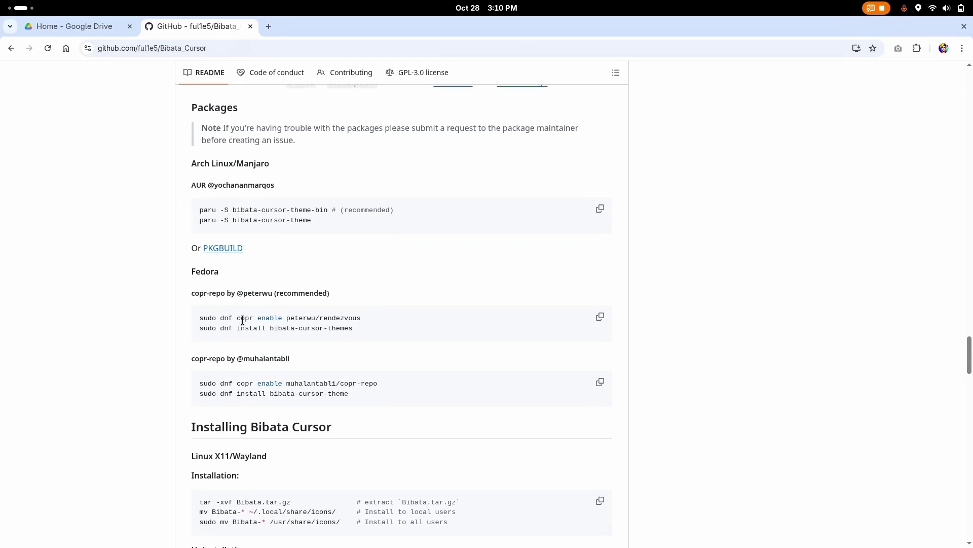
Step: Run the copr enable peterwu/rendezvous command in Terminal and decline it with N
drag(374, 321, 199, 321)
key(ctrl+c)
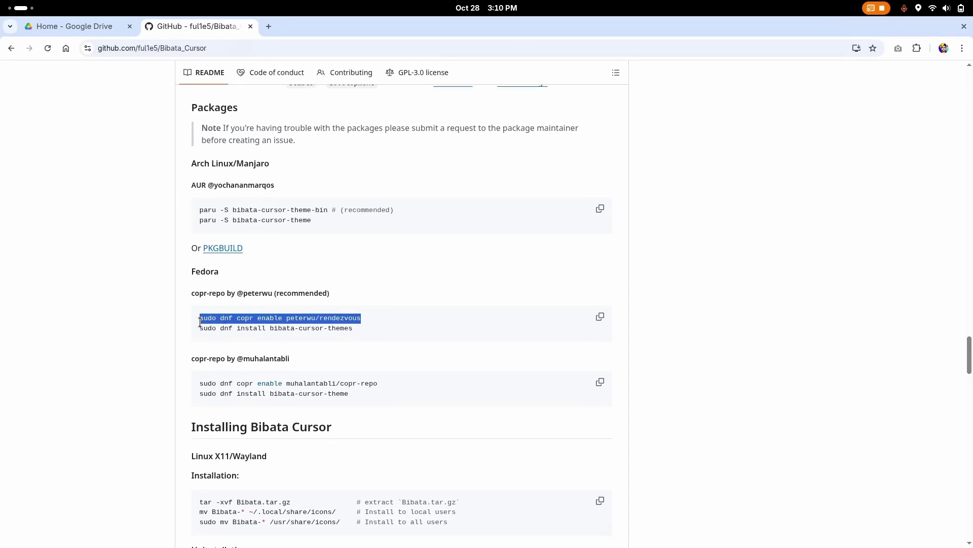
key(super)
click(679, 269)
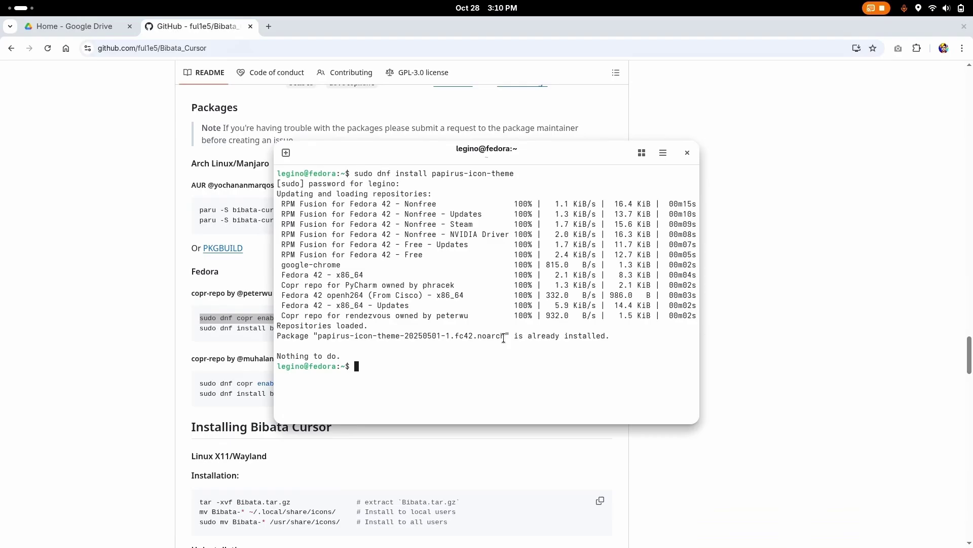
key(ctrl+shift+v)
key(Return)
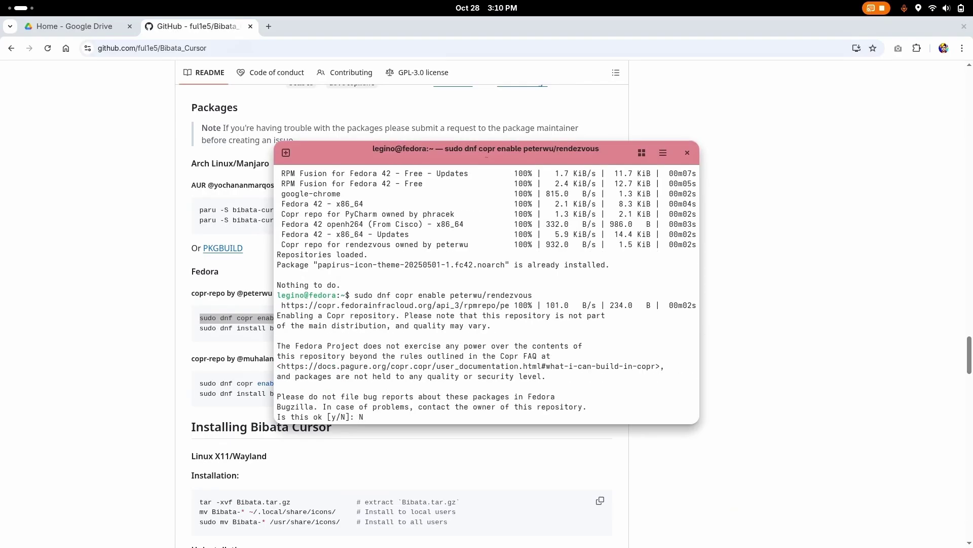
text(N)
key(Return)
Step: Copy and run the dnf install bibata-cursor-themes command, clear the terminal, and return to Chrome
click(101, 402)
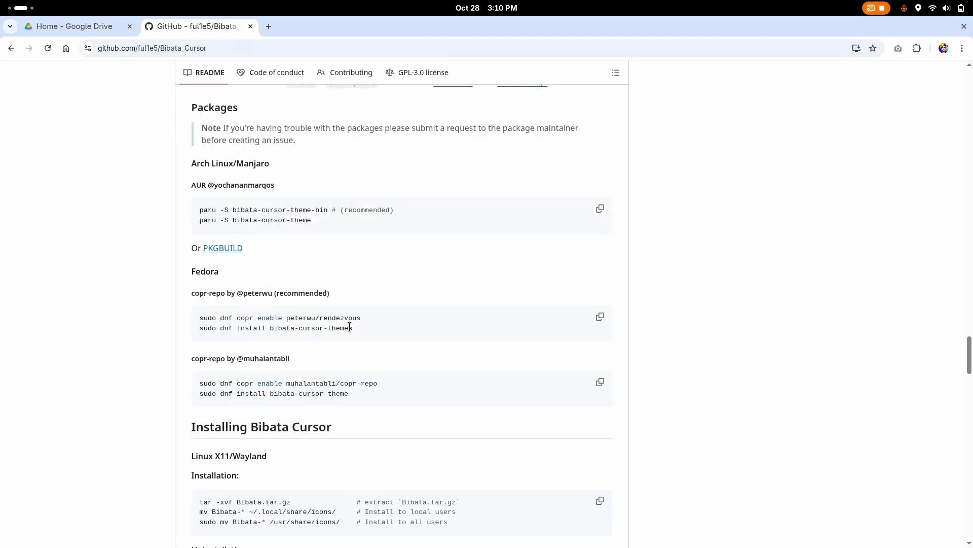
drag(353, 328, 197, 328)
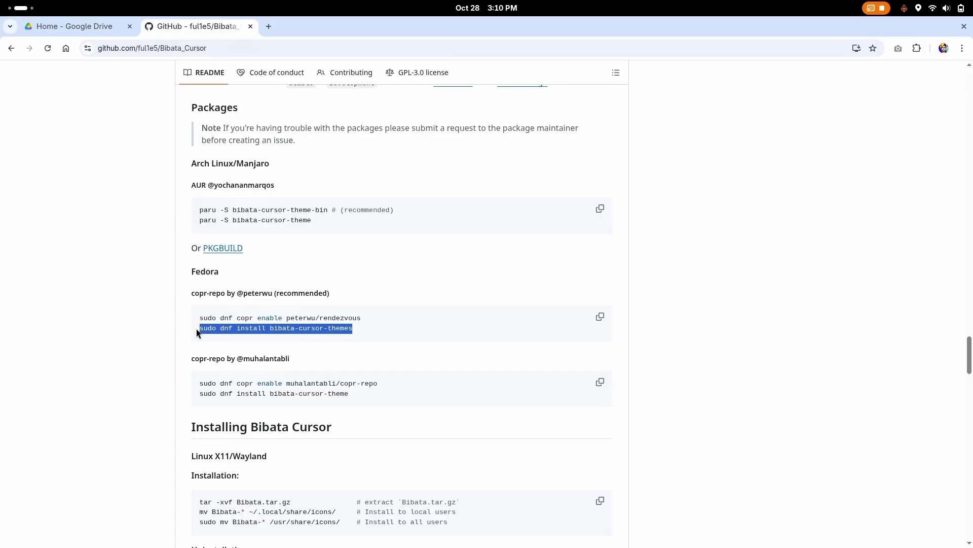
key(ctrl+c)
key(super)
click(778, 293)
key(ctrl+shift+v)
key(Return)
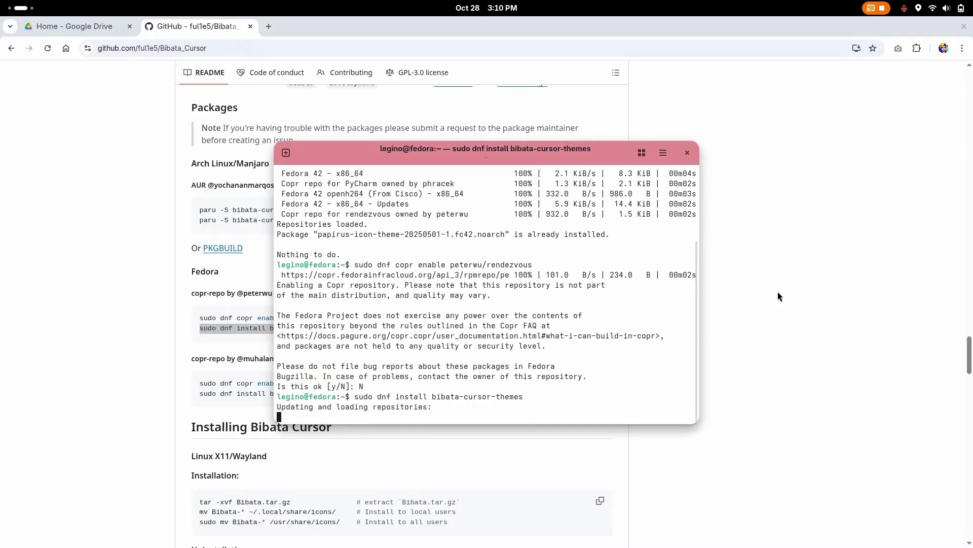
key(ctrl+l)
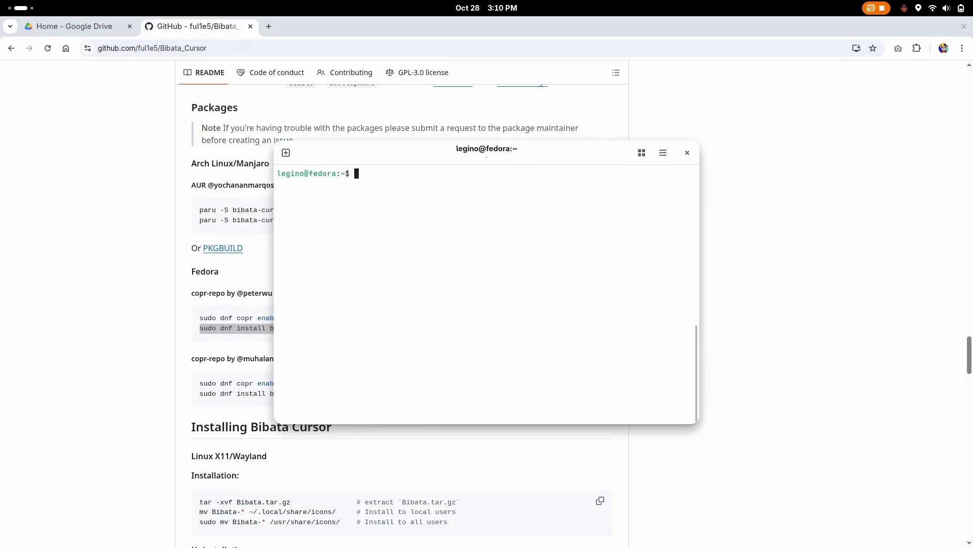
click(184, 255)
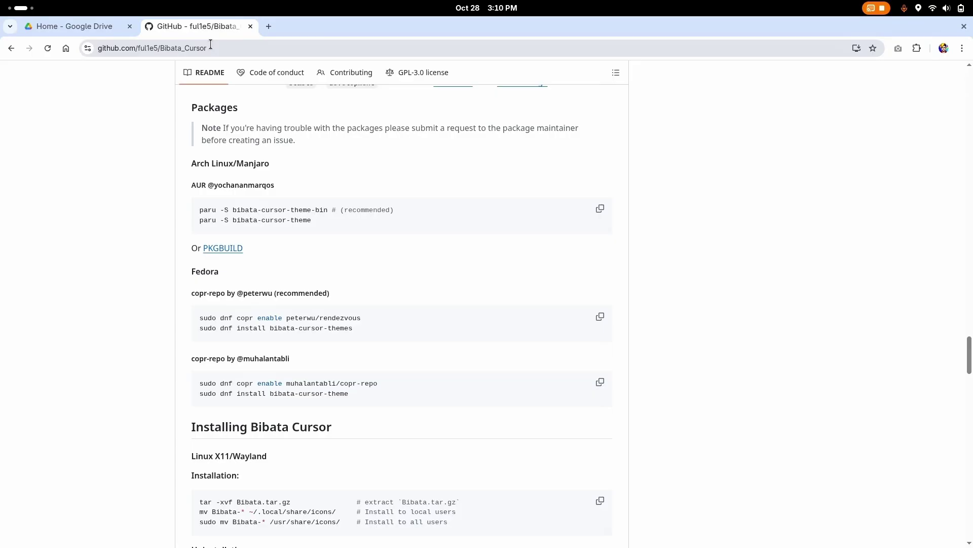
Step: Return to the browser's Google Drive Wallpapers folder and switch it to thumbnail view
key(super)
key(super+Page_Down)
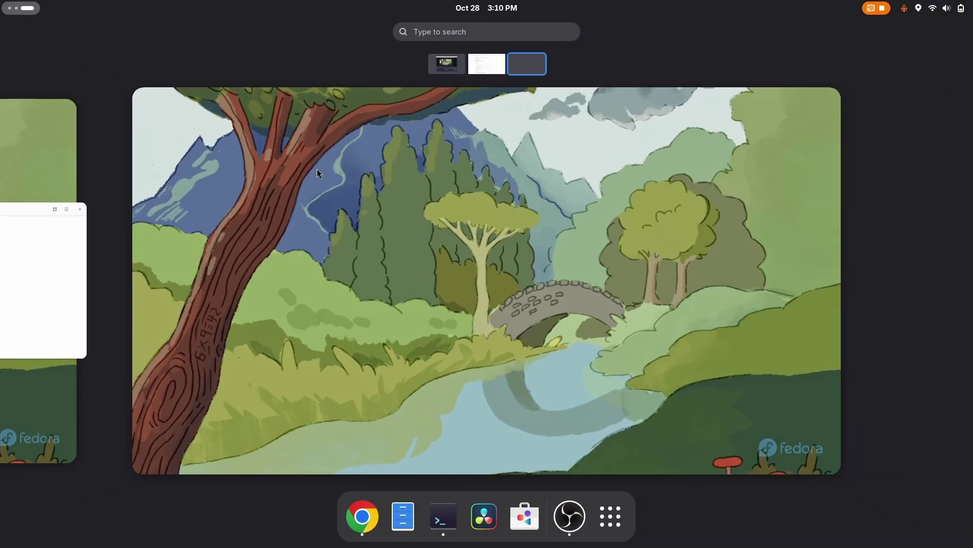
key(super+Page_Up)
click(379, 309)
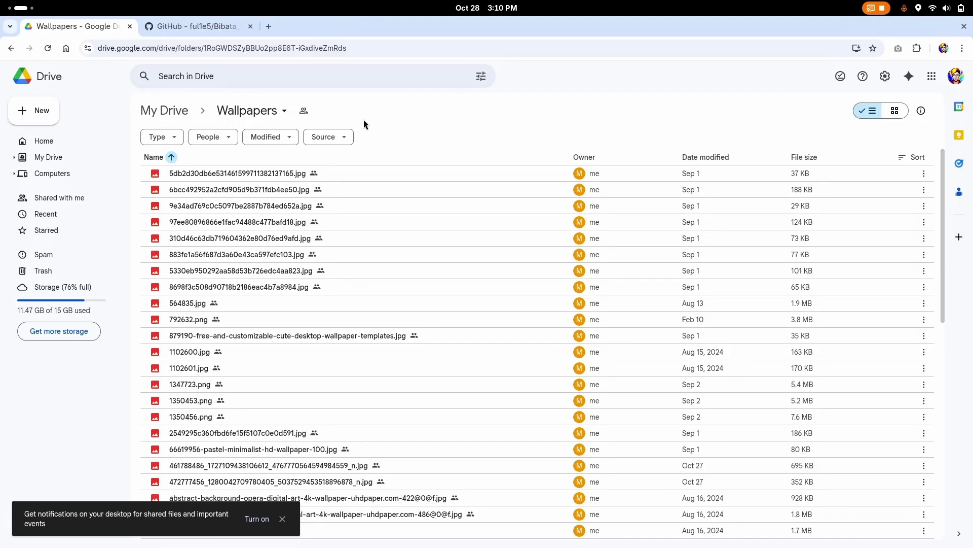
click(895, 111)
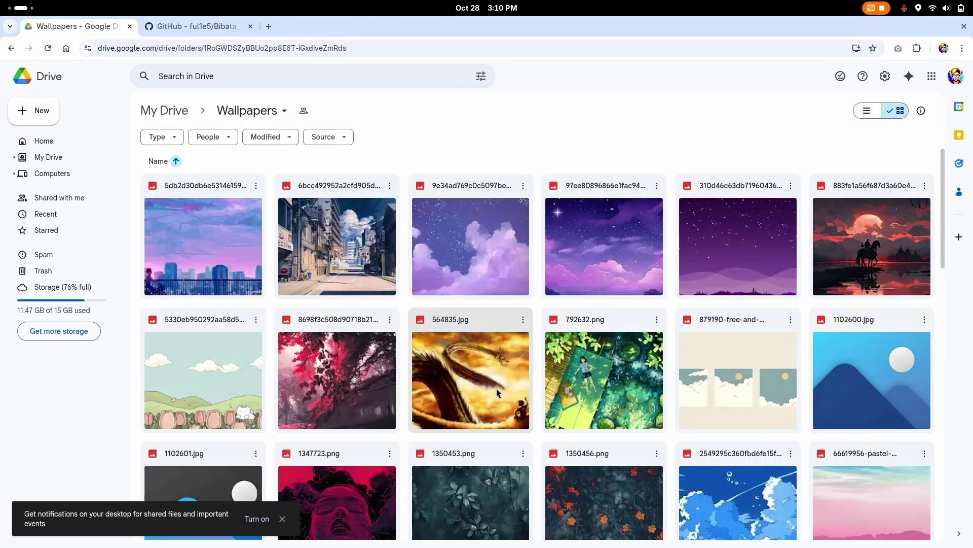
Step: Preview the airplane-over-clouds wallpaper and download it to the computer
scroll(497, 389, down, 15)
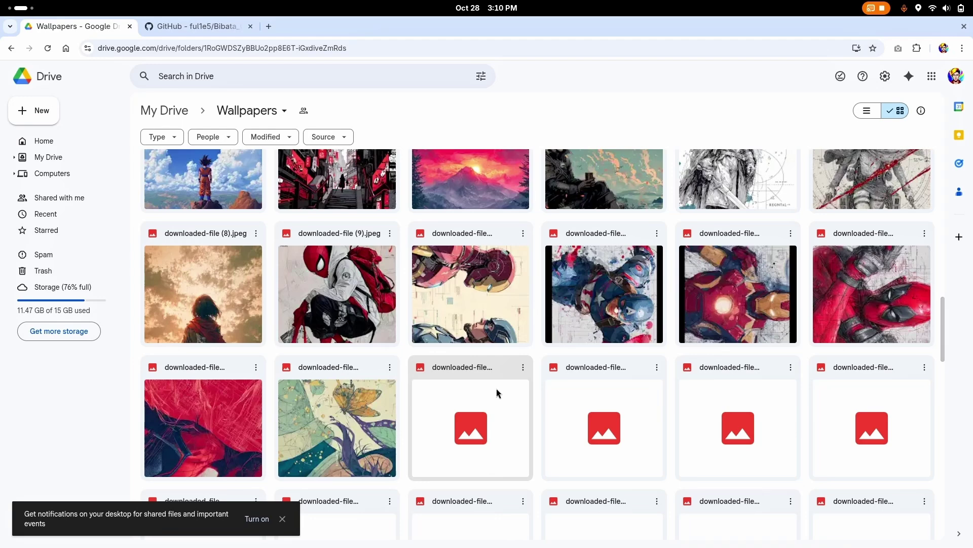
scroll(497, 389, down, 8)
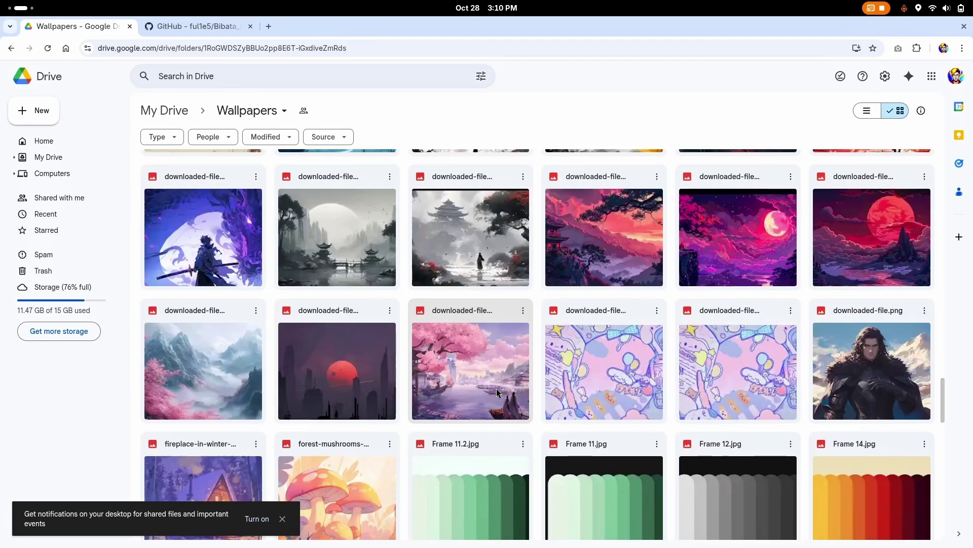
scroll(497, 388, down, 13)
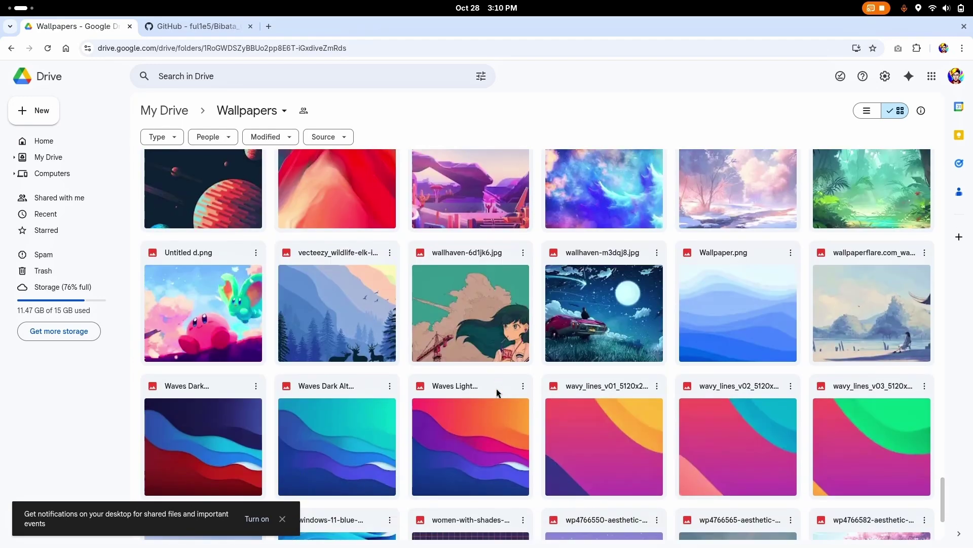
scroll(497, 388, up, 20)
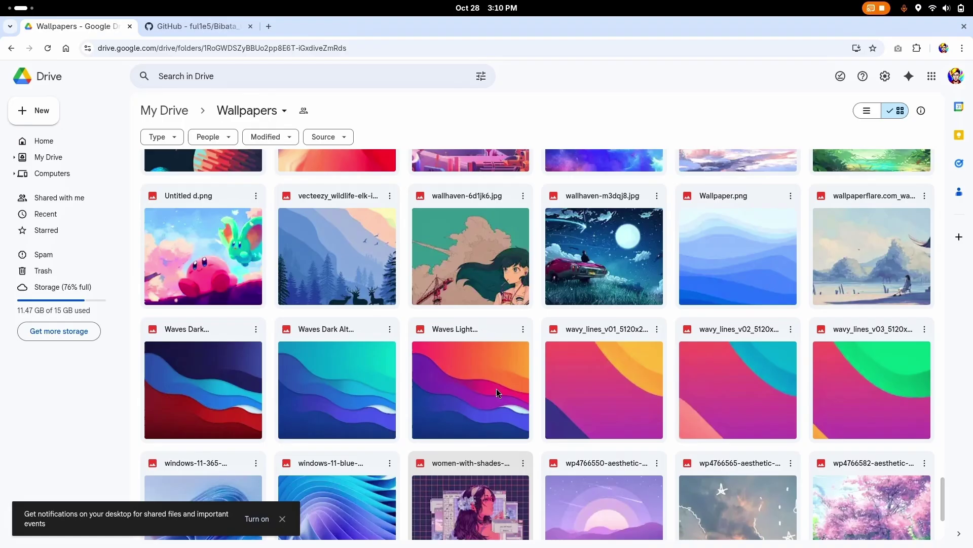
double_click(230, 269)
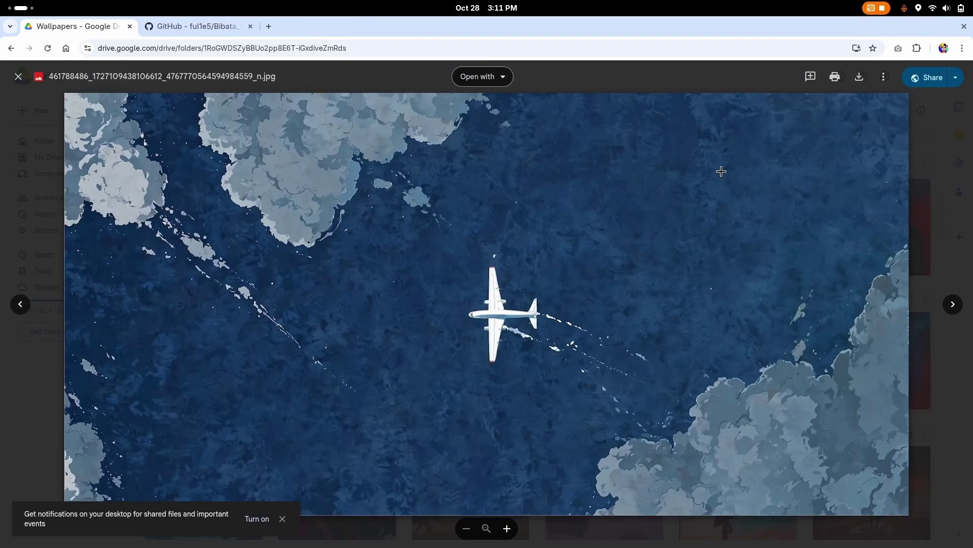
click(956, 78)
click(859, 76)
Step: Close the Chrome and terminal windows from the workspace overview
key(super+Page_Down)
key(super)
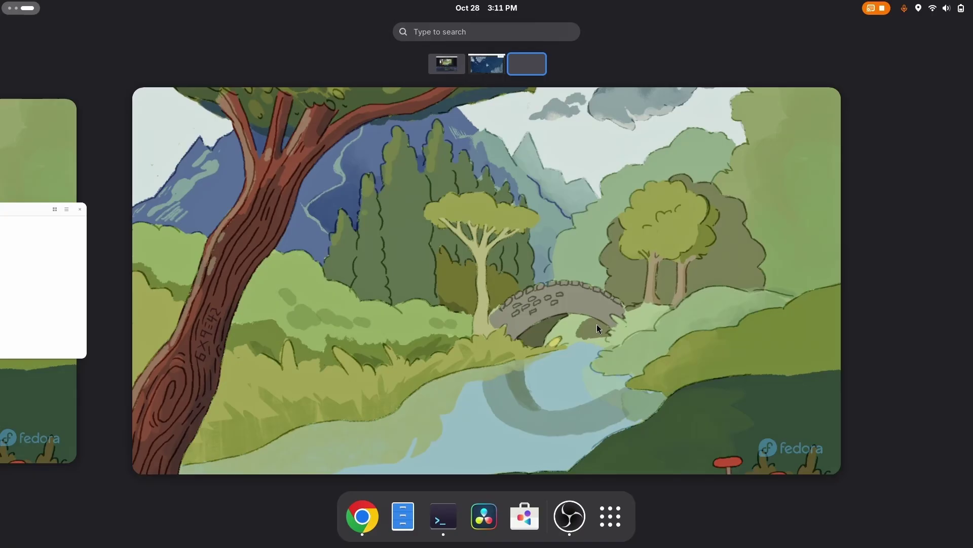
key(super+Page_Up)
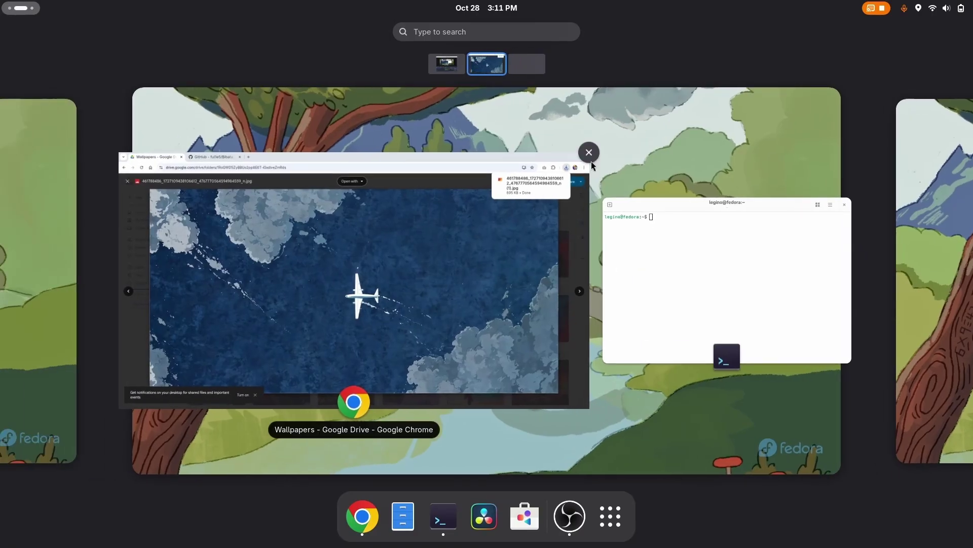
click(588, 153)
click(850, 196)
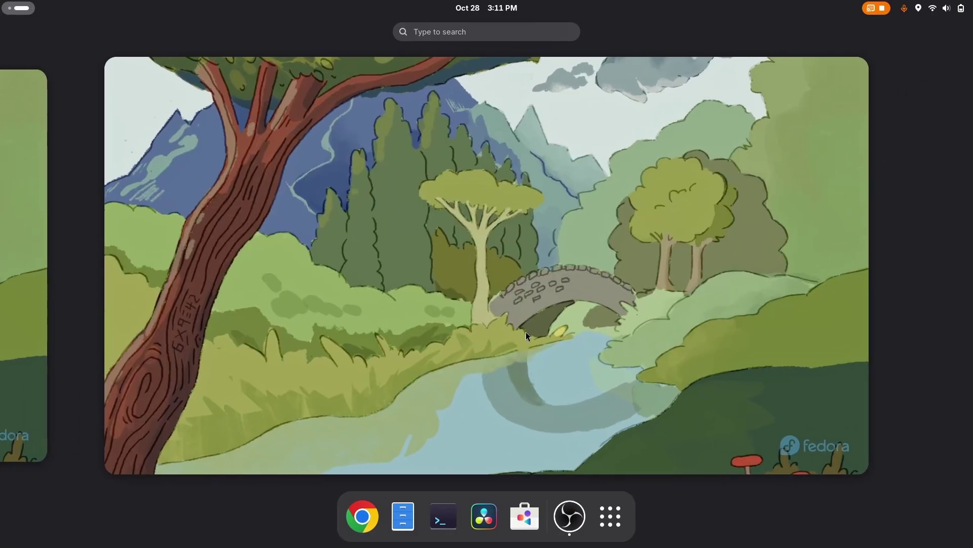
Step: Launch Extension Manager and find Blur my Shell by searching 'blur'
text(ex)
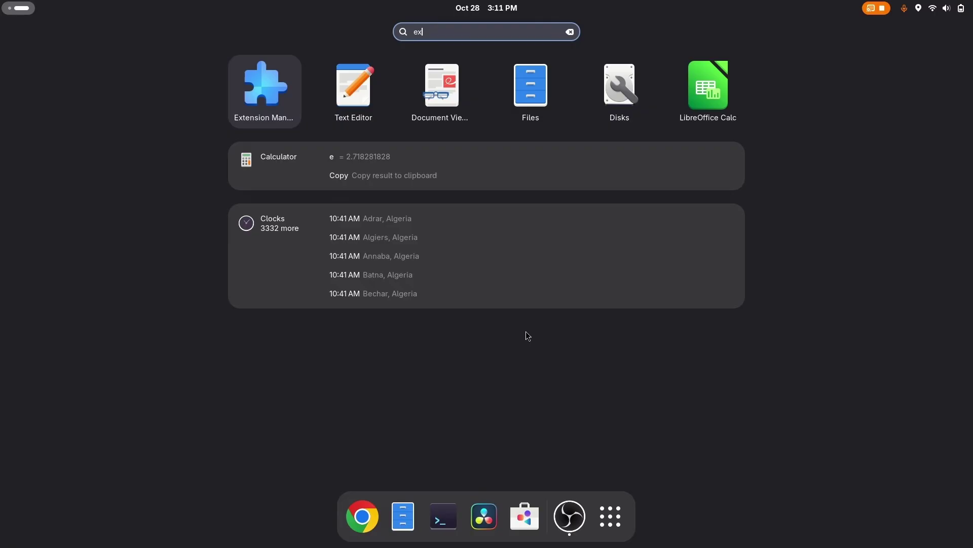
key(super)
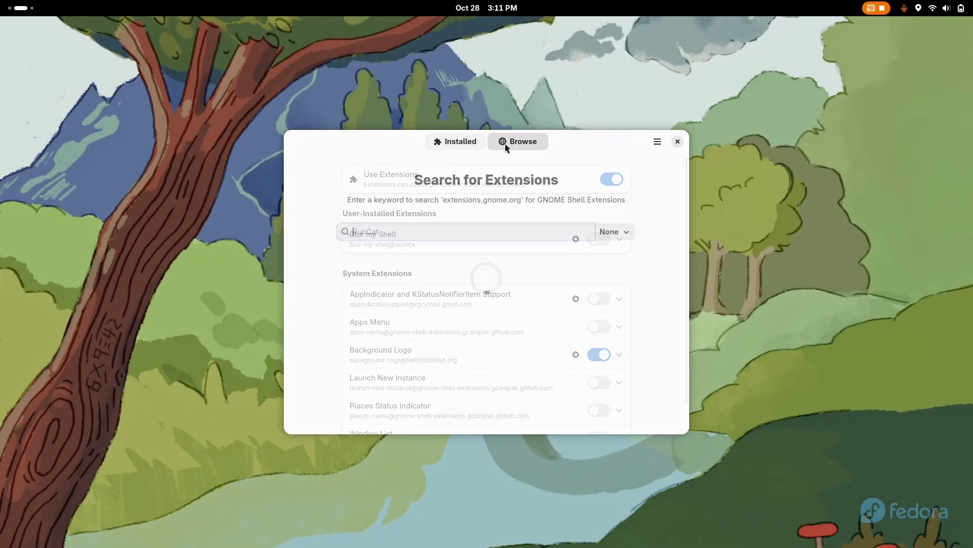
text(blur)
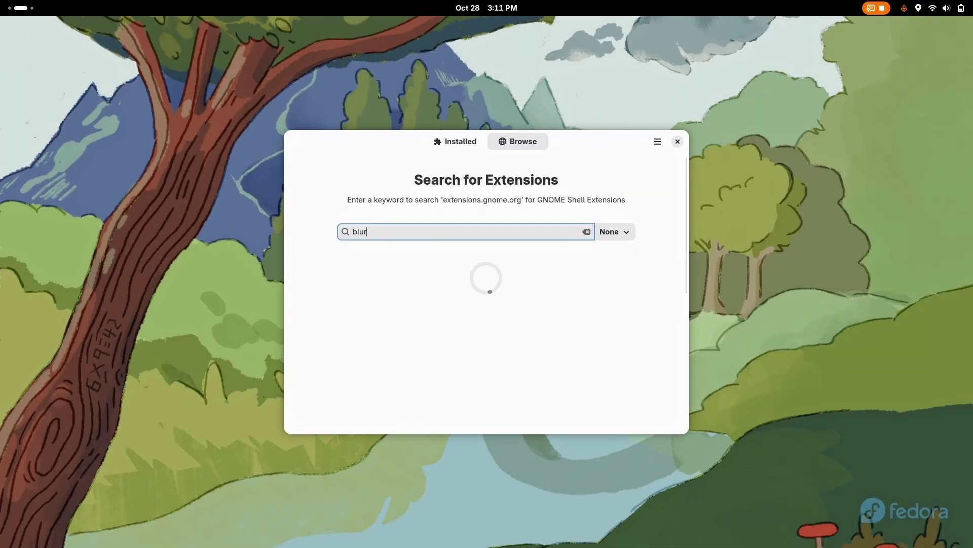
scroll(375, 172, down, 5)
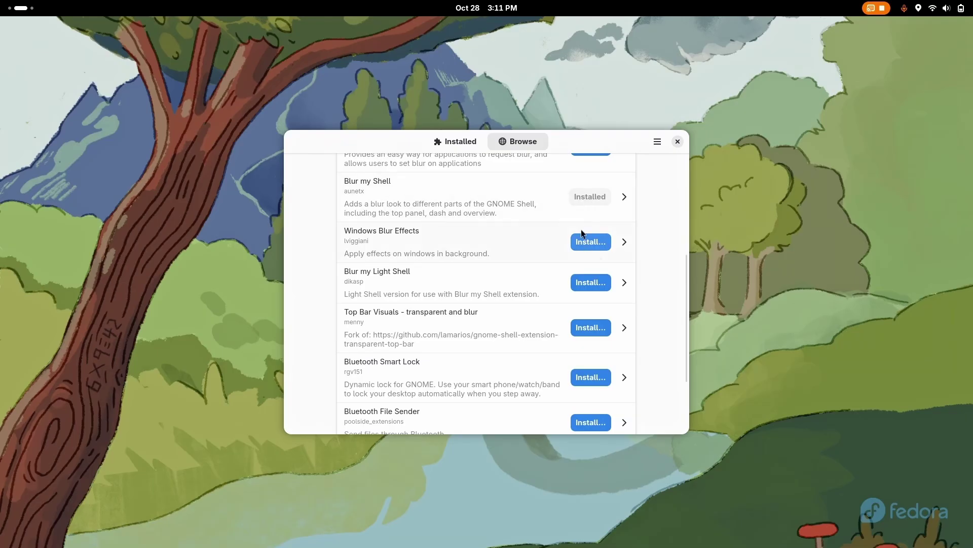
click(588, 196)
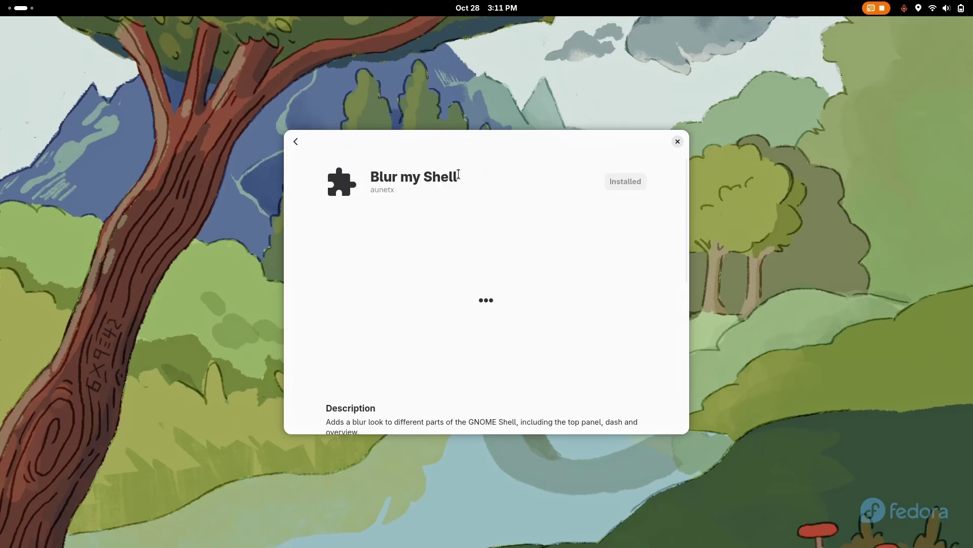
click(454, 141)
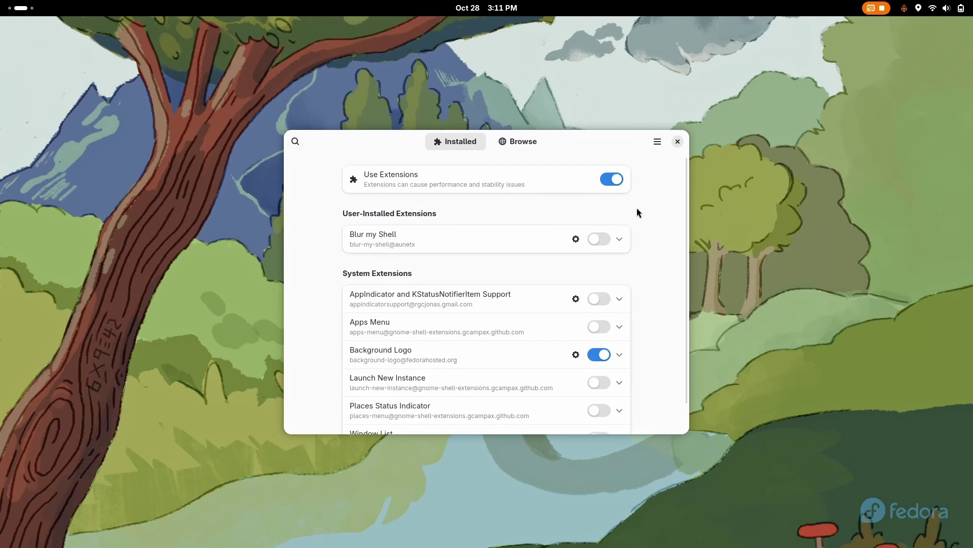
Step: Switch on Blur my Shell and preview its blur in the overview
click(591, 235)
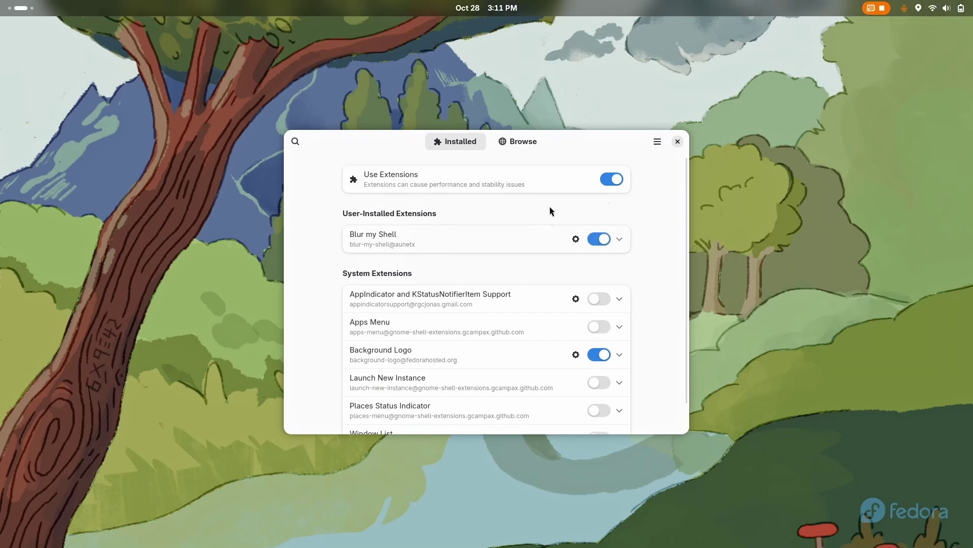
key(super)
scroll(557, 443, down, 1)
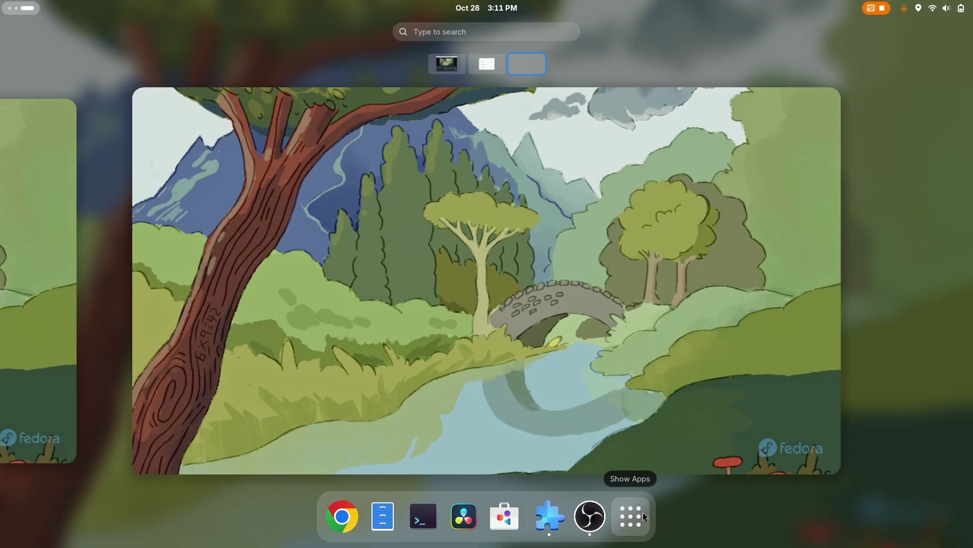
scroll(507, 433, up, 1)
click(507, 433)
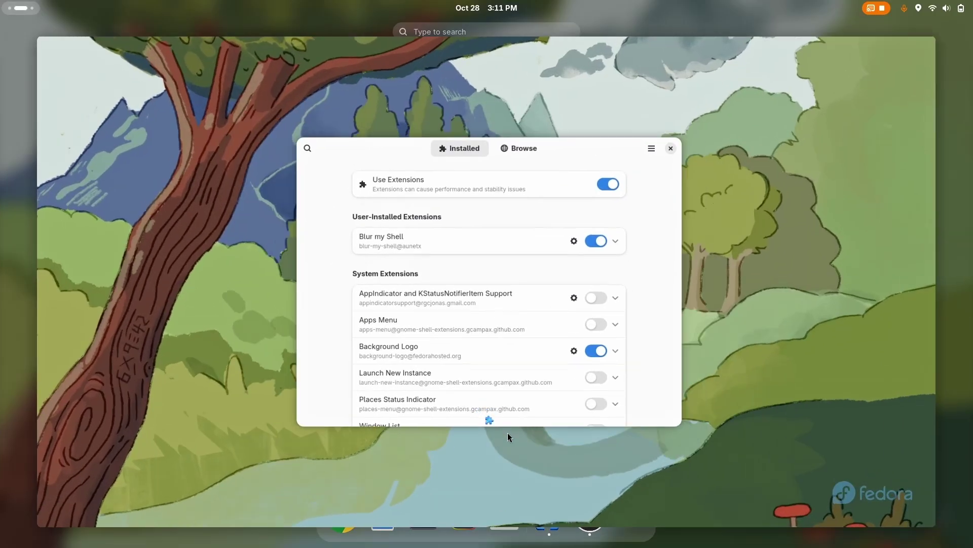
Step: Toggle Blur my Shell's Dash to Dock blur off and back on, then close its preferences
click(576, 239)
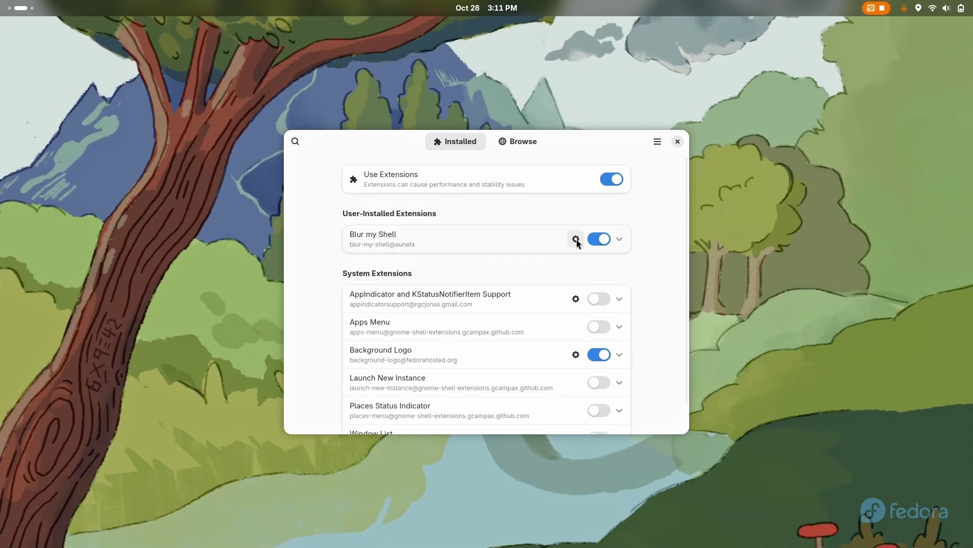
click(511, 416)
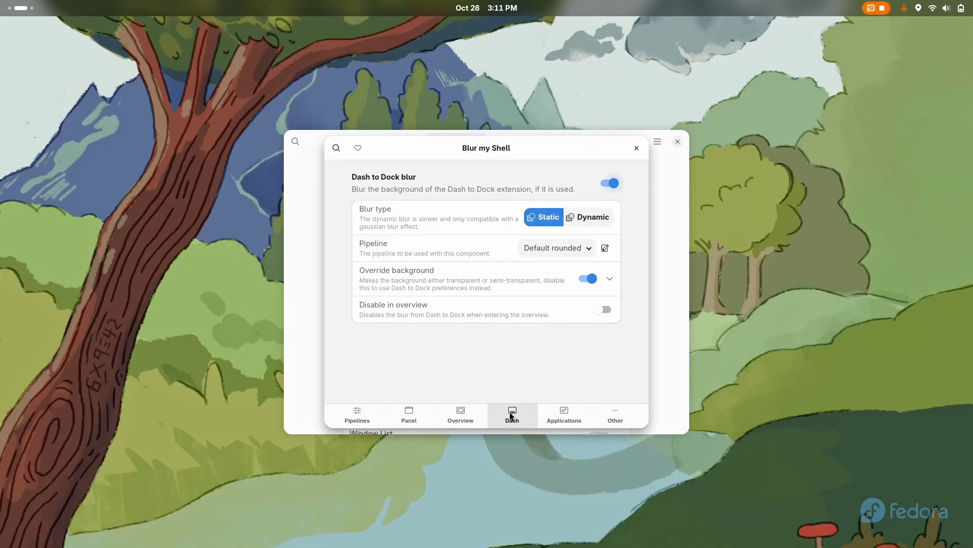
click(607, 184)
key(super)
key(super)
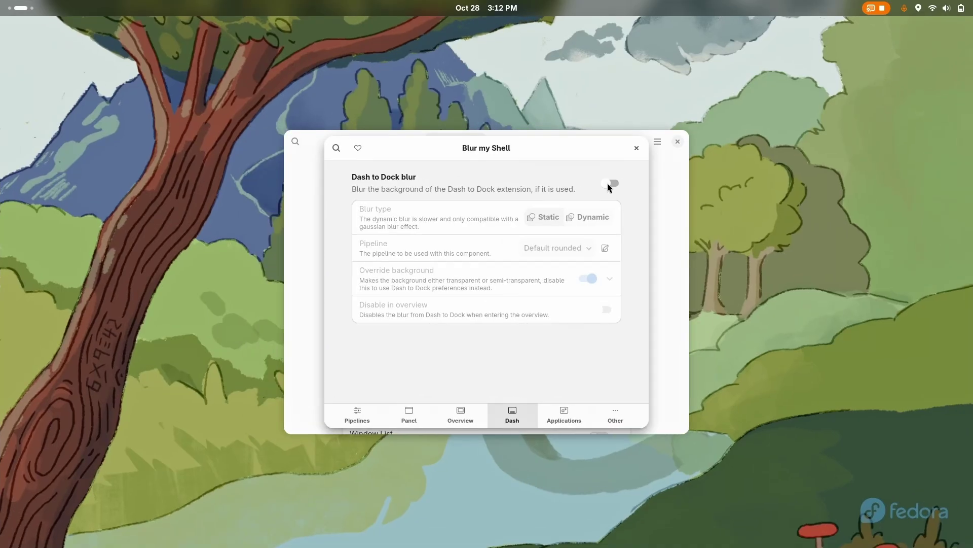
click(607, 184)
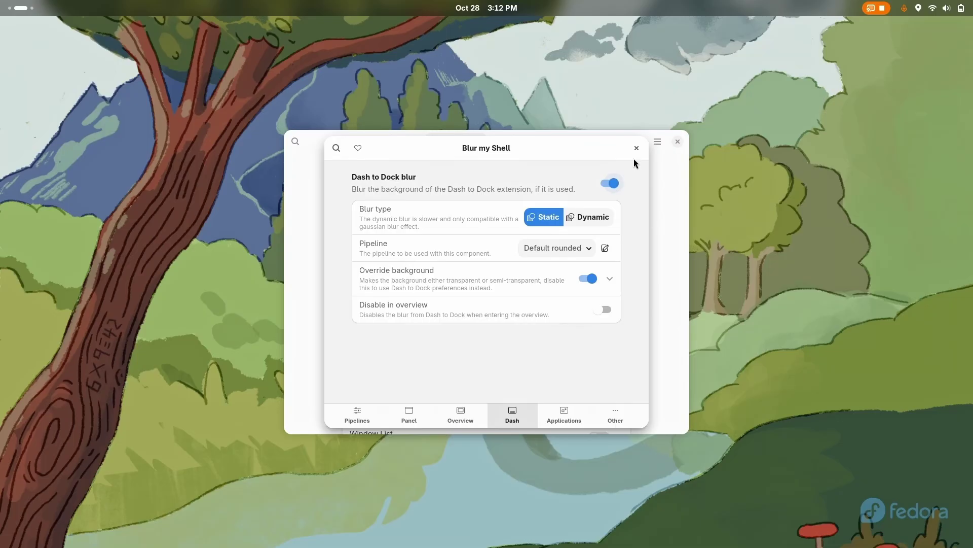
click(678, 141)
Step: Open the extracted Orchis-theme-master folder from Downloads in Files and start a console there
key(super)
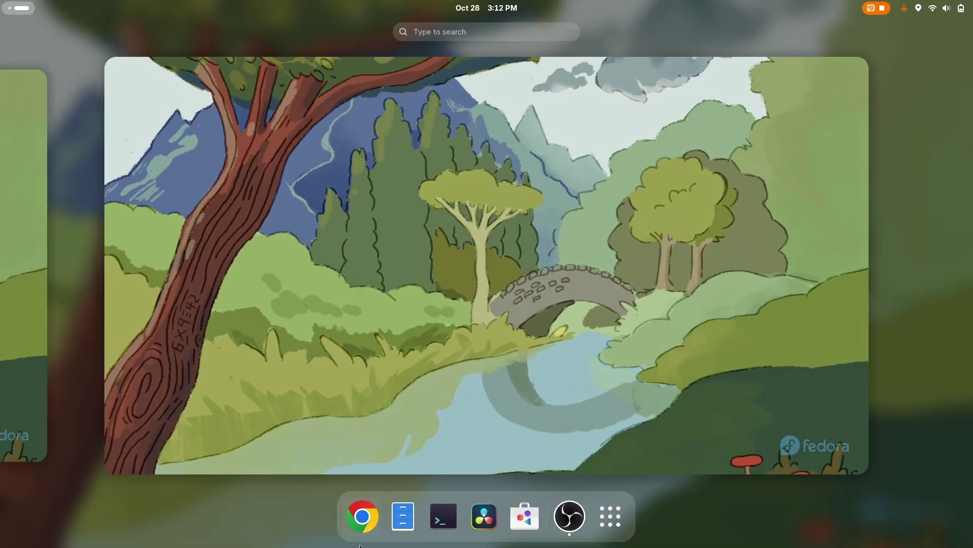
click(404, 516)
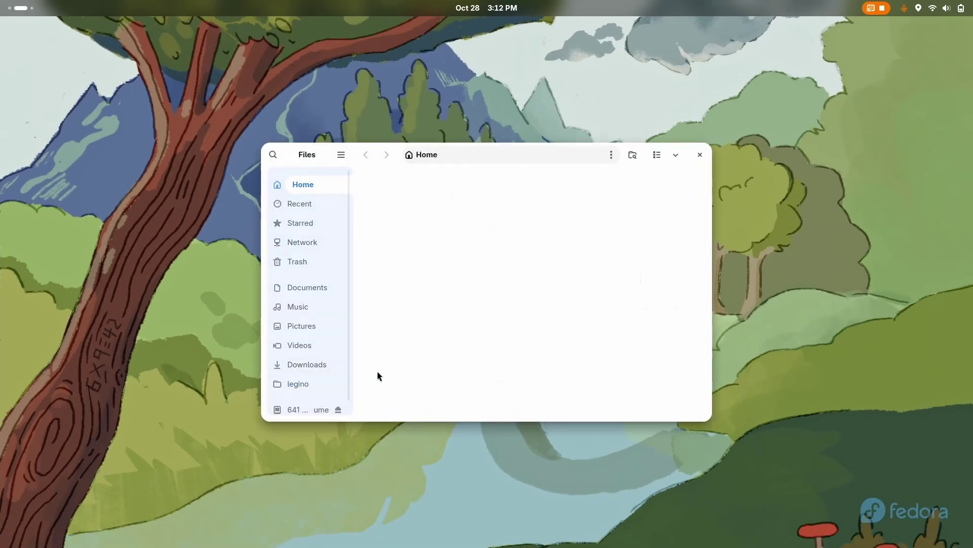
click(309, 364)
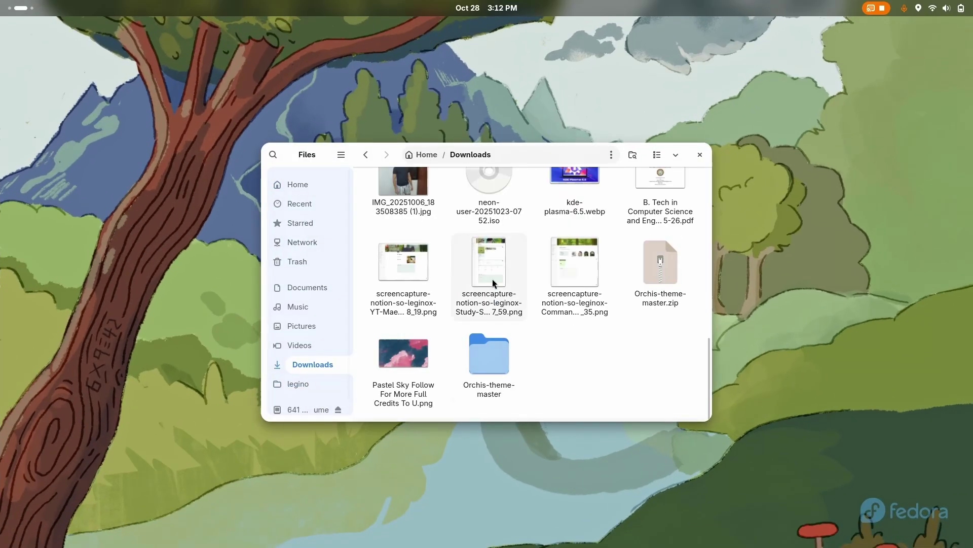
click(646, 269)
right_click(664, 280)
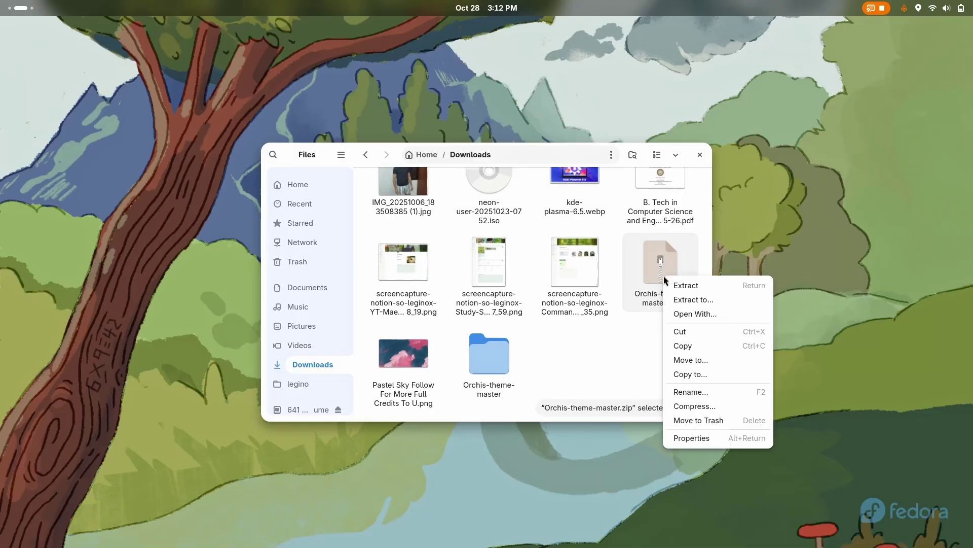
double_click(499, 361)
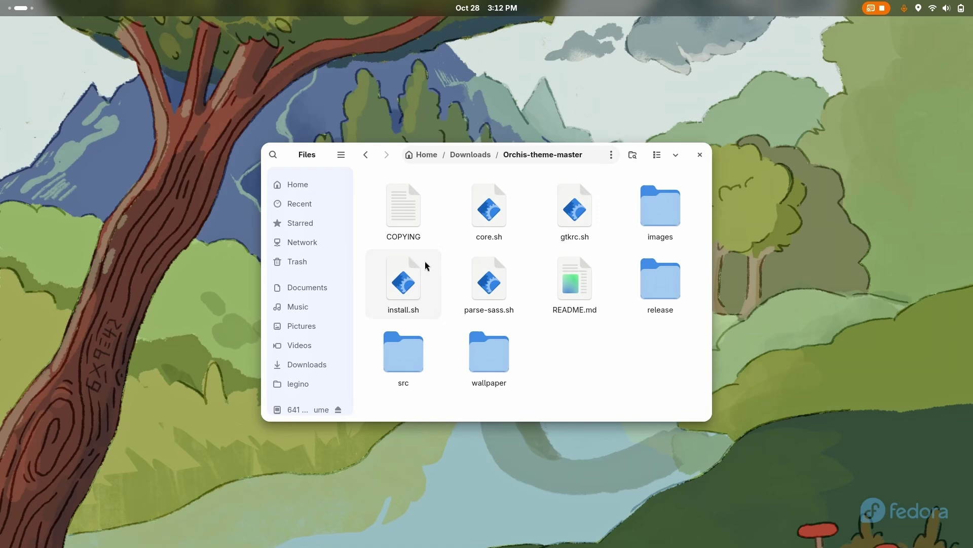
right_click(556, 347)
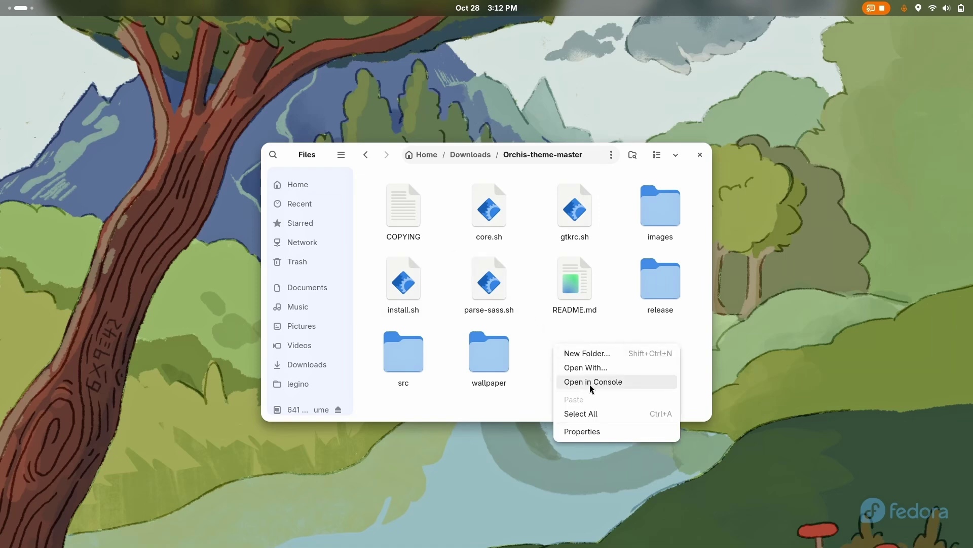
click(591, 383)
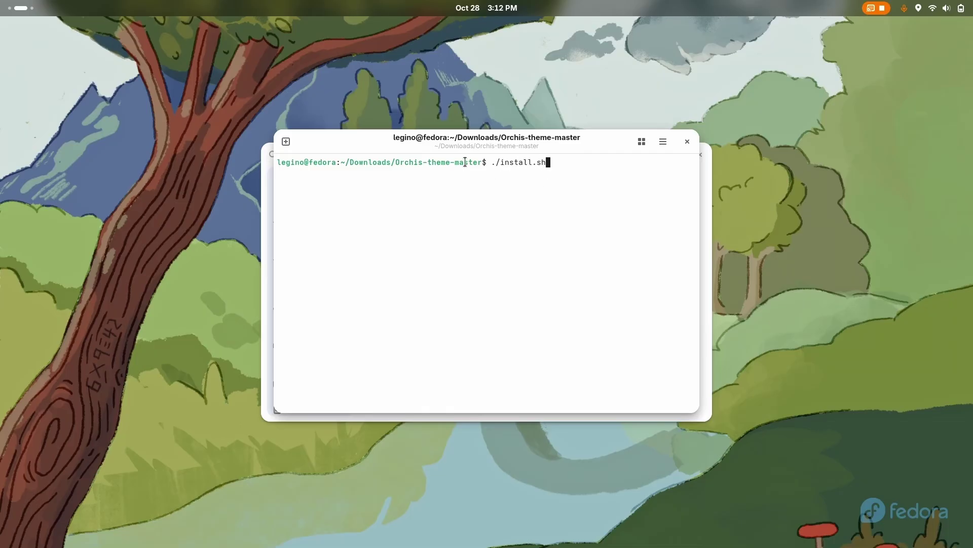
Step: Run ./install.sh -l to install the Orchis theme variants, then close the console
mouse_move(441, 150)
mouse_down()
mouse_move(671, 220)
mouse_move(438, 142)
mouse_up()
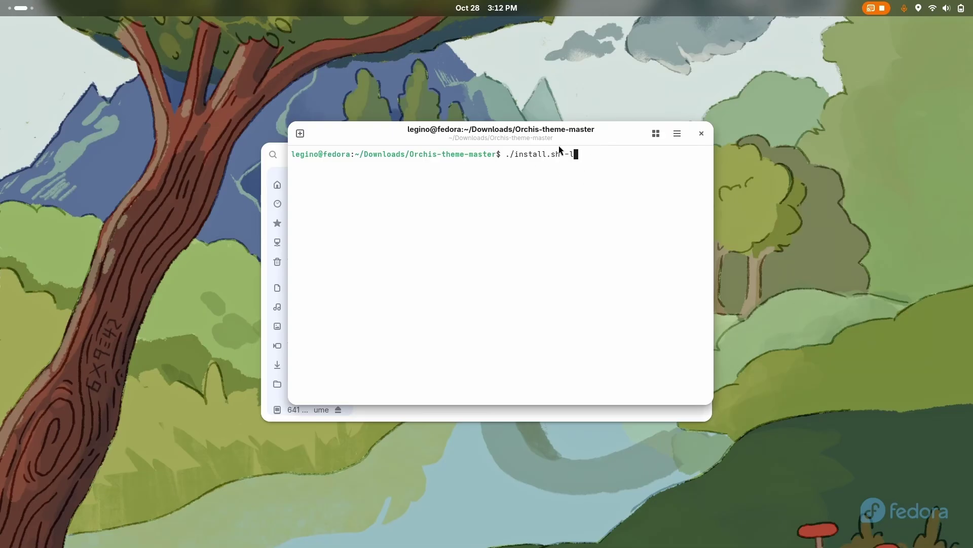
drag(558, 145, 764, 99)
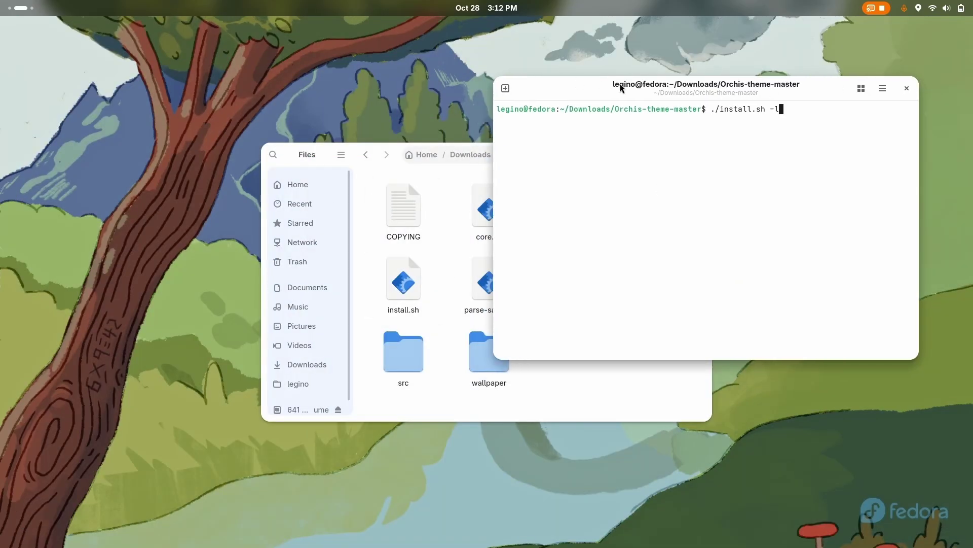
drag(619, 87, 342, 125)
key(Return)
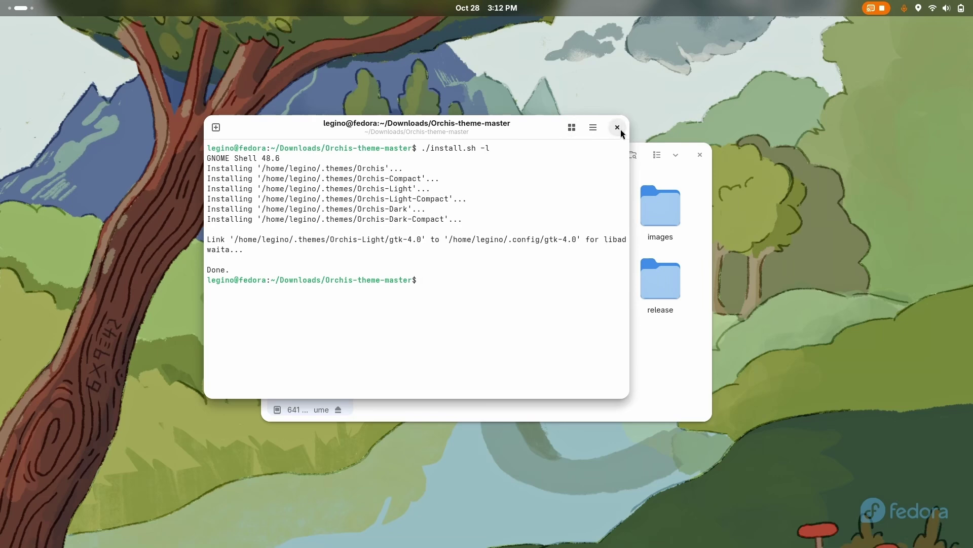
click(617, 128)
key(super)
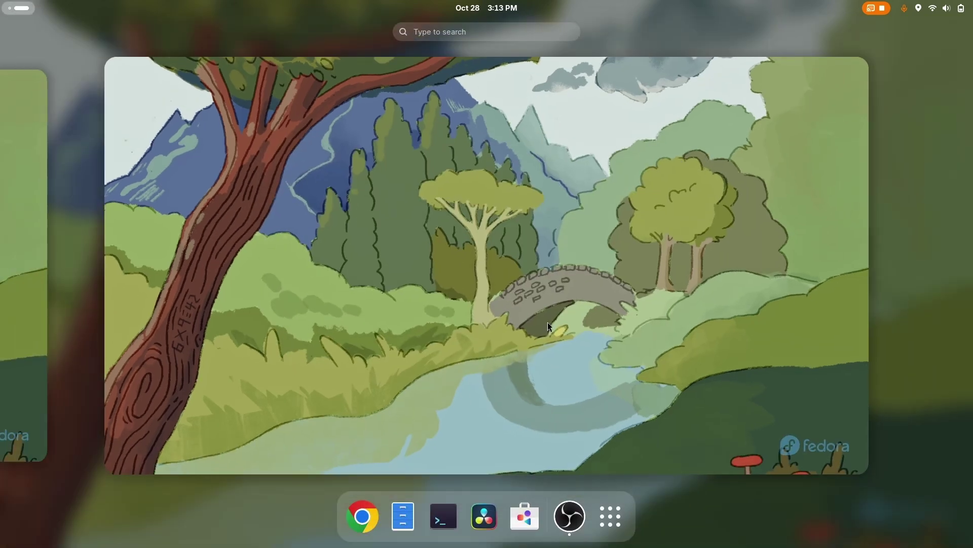
Step: In Tweaks, try several Bibata cursor variants and settle on Bibata-Modern-Classic
key(super)
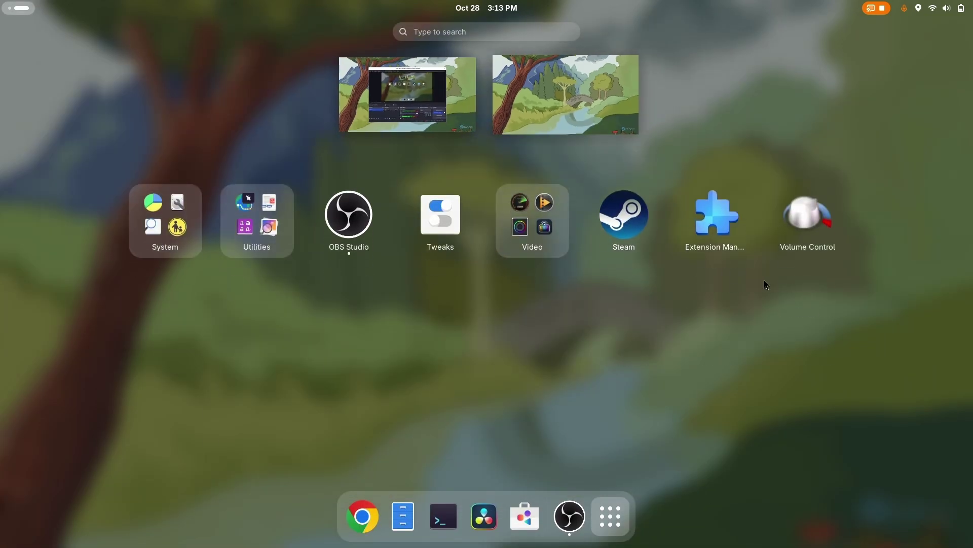
click(432, 223)
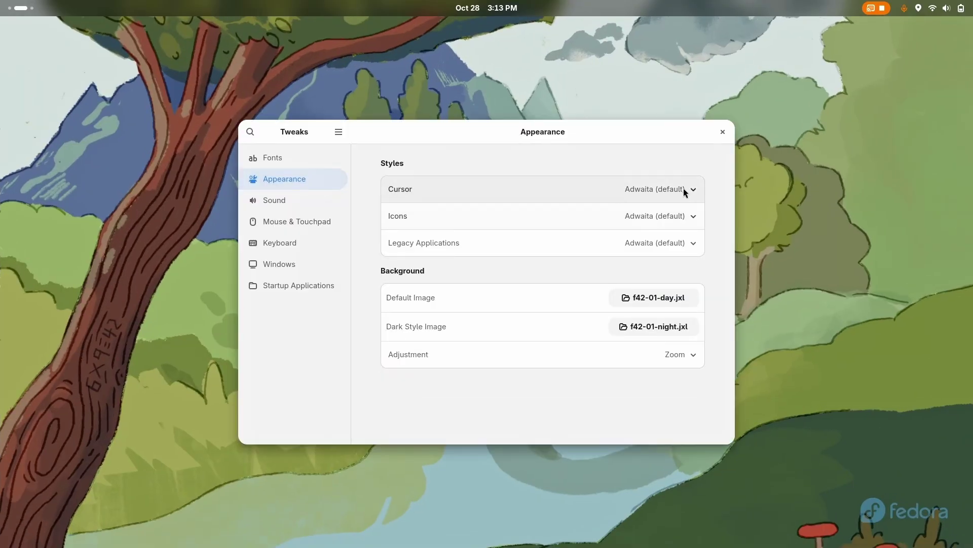
click(689, 188)
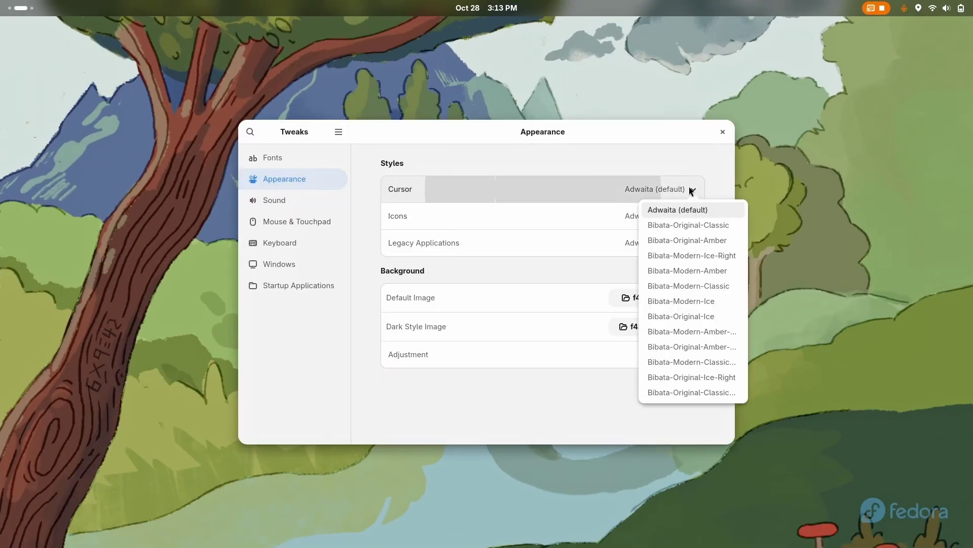
click(693, 300)
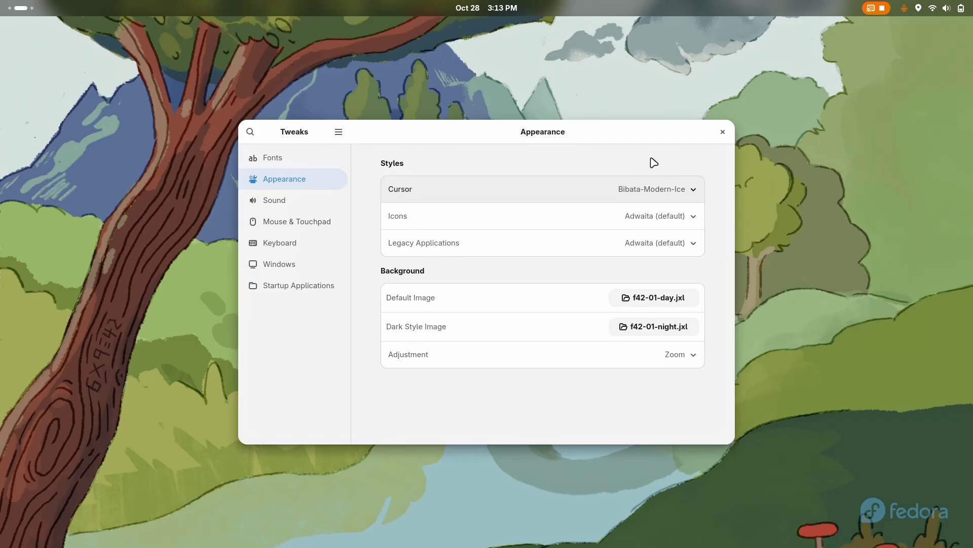
click(674, 193)
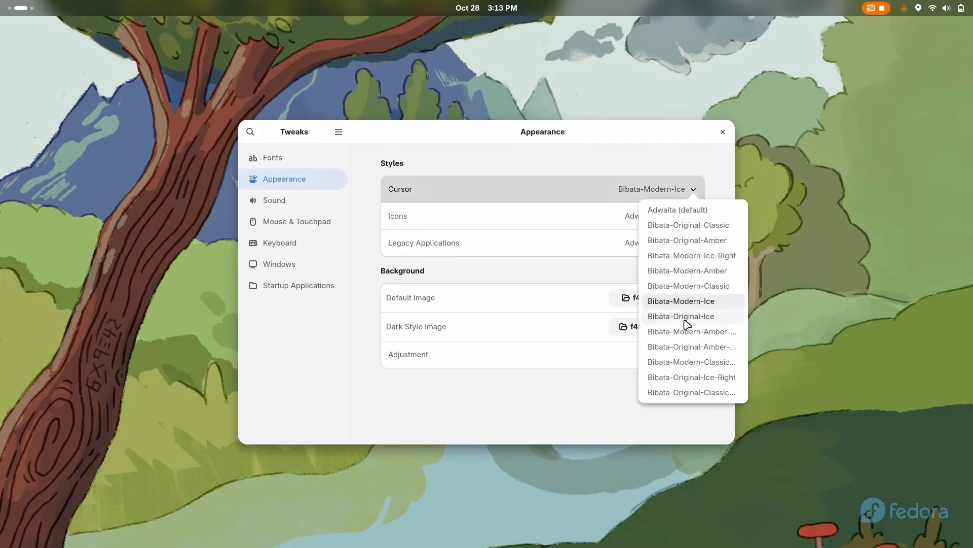
click(684, 363)
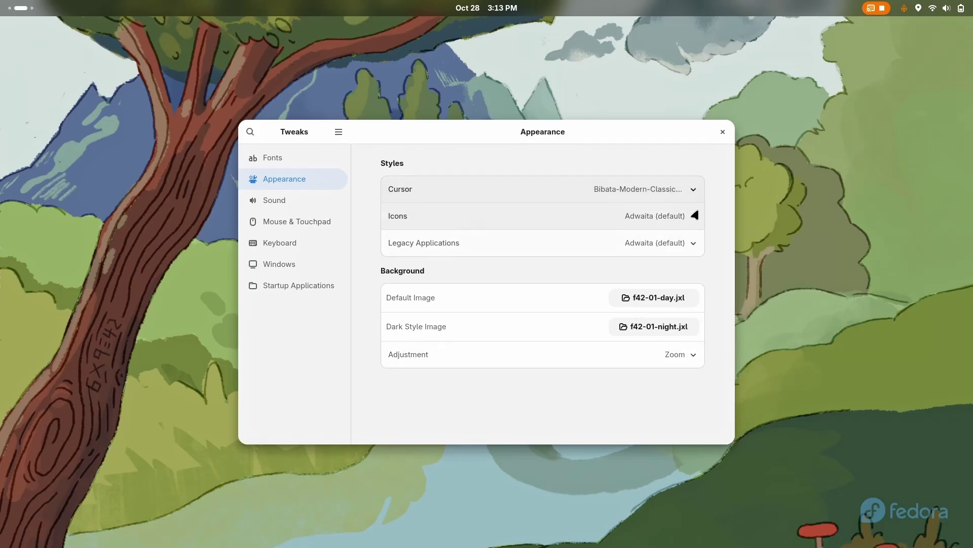
click(684, 190)
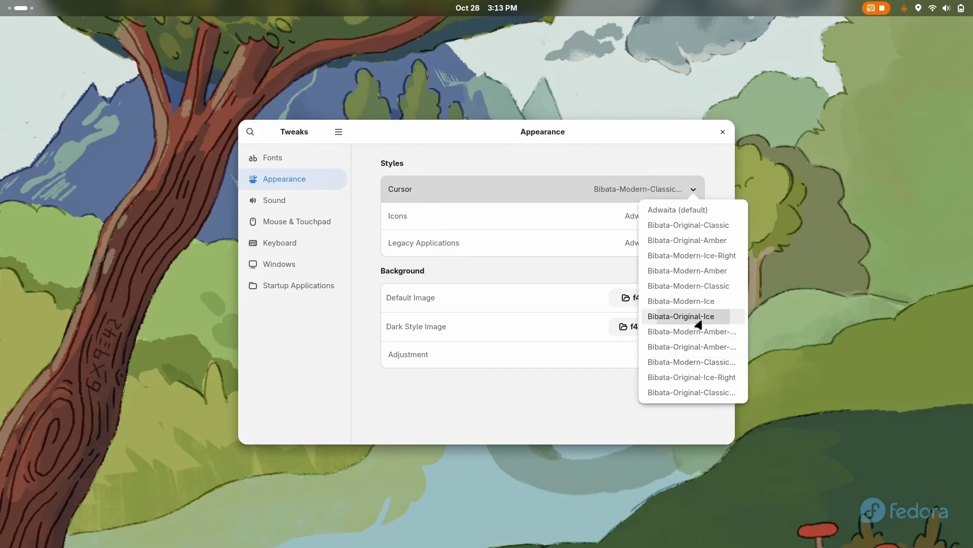
click(697, 319)
click(688, 189)
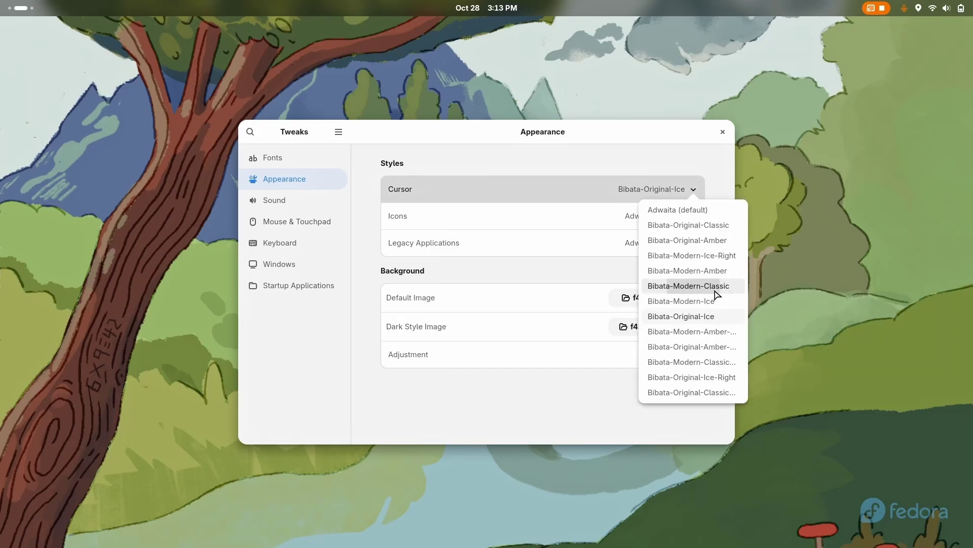
click(689, 286)
Step: Set the icon theme to Papirus and legacy applications to an Orchis theme
click(693, 216)
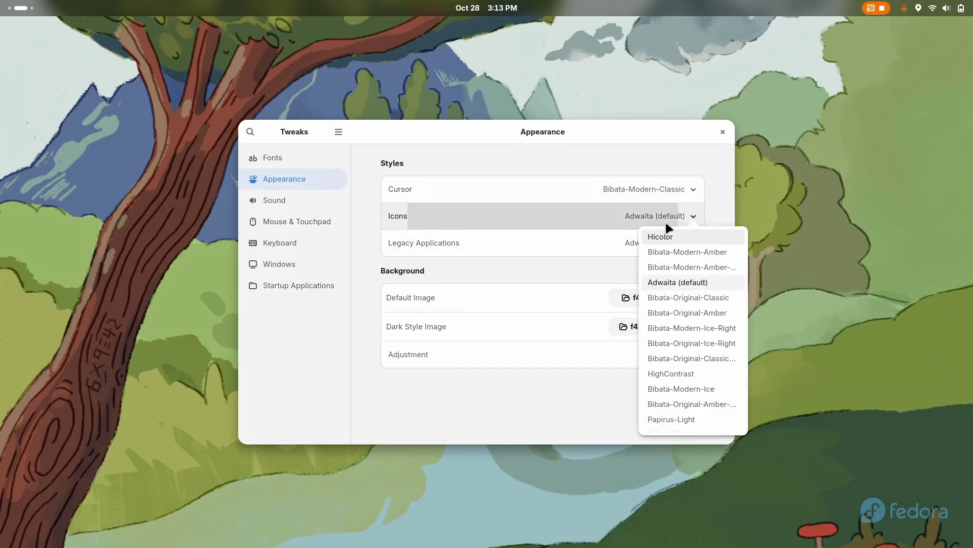
scroll(699, 366, down, 3)
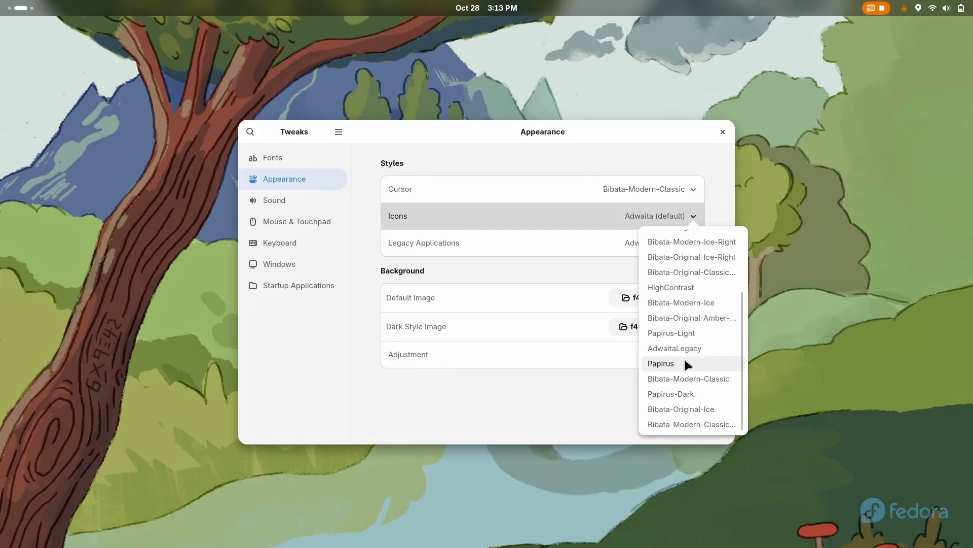
click(685, 363)
click(682, 248)
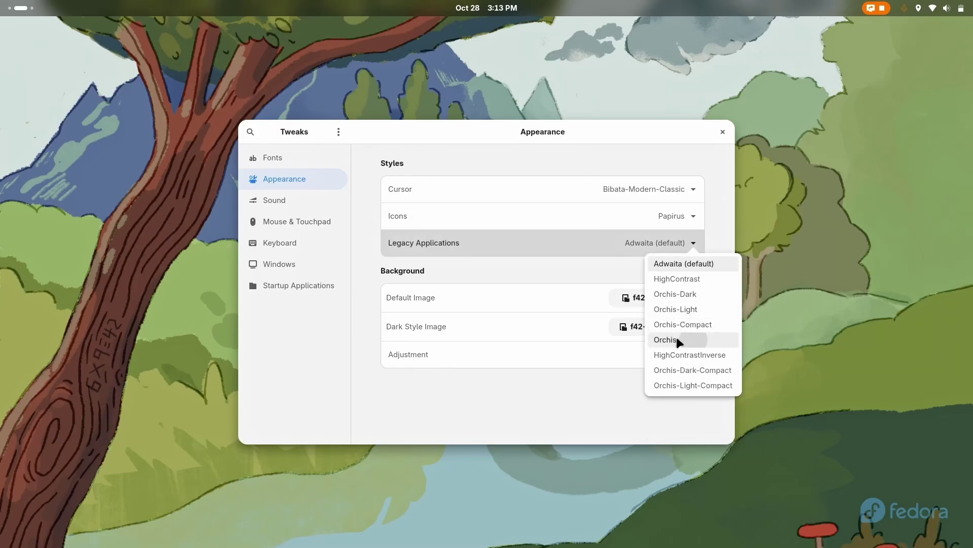
click(696, 308)
key(super)
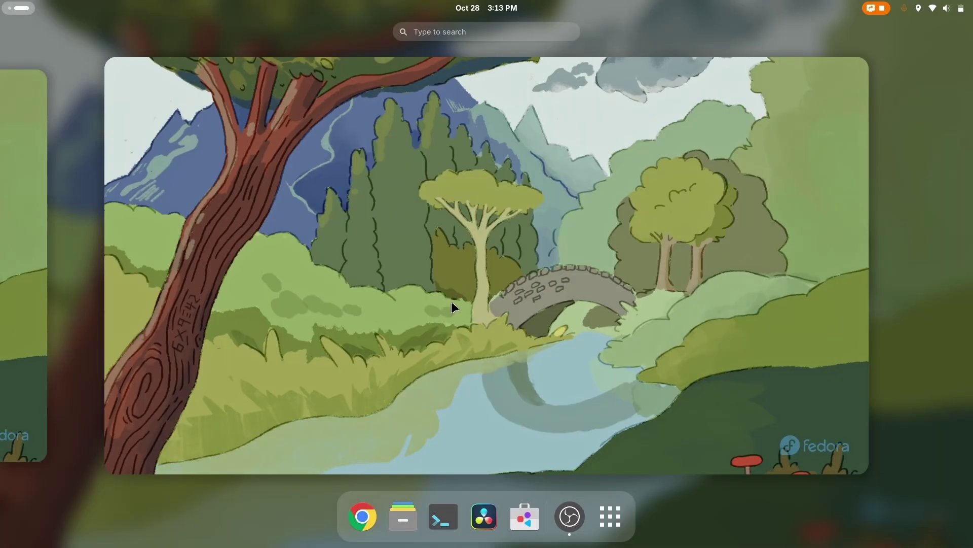
Step: Set the airplane image in Downloads as the desktop background
click(403, 517)
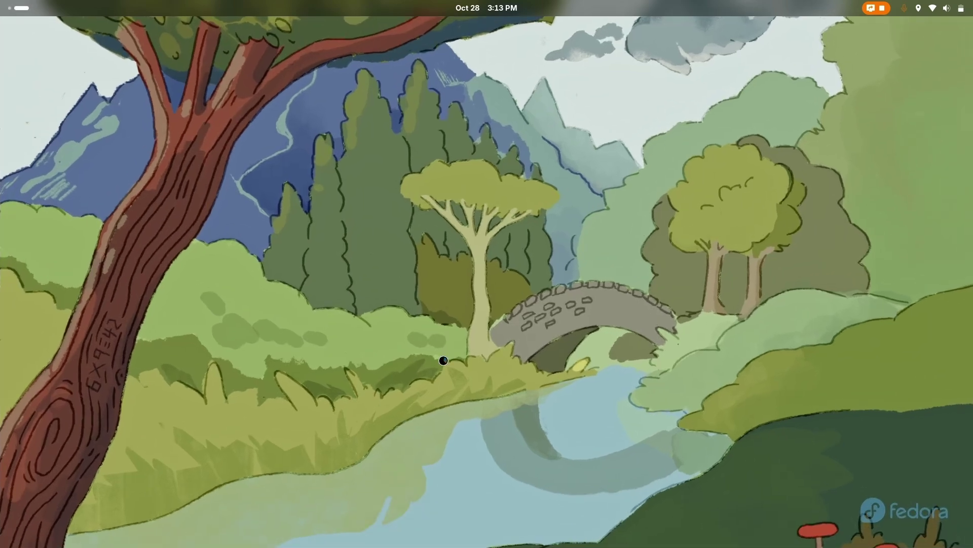
right_click(481, 212)
click(522, 339)
click(583, 218)
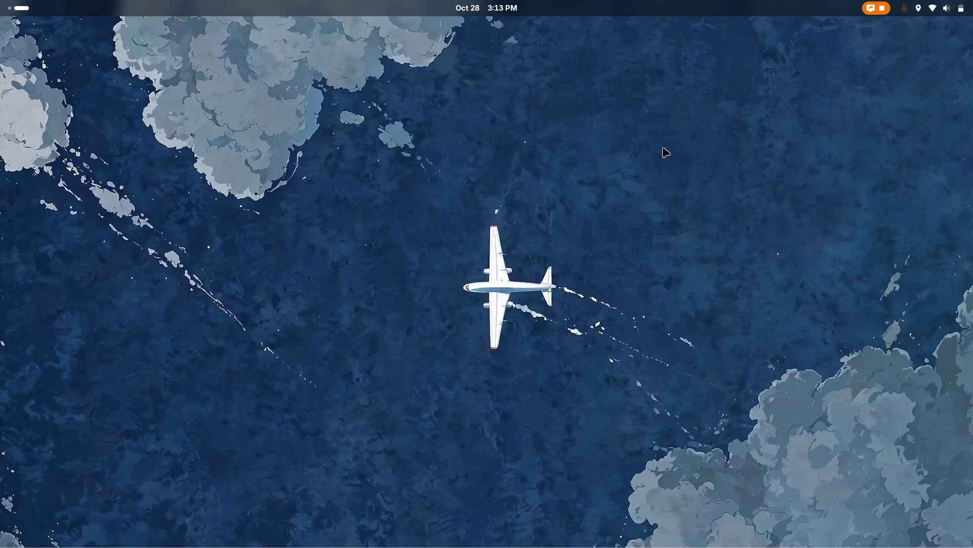
key(super)
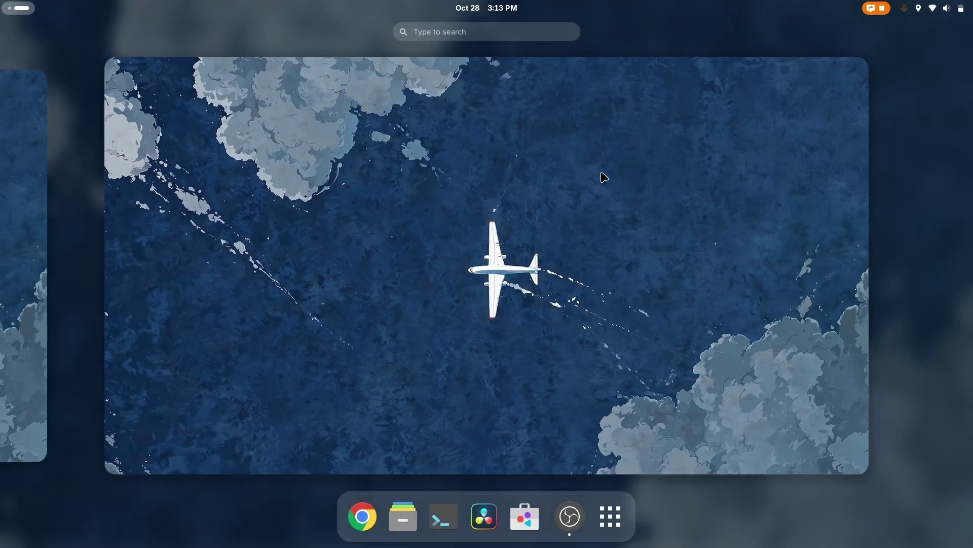
Step: Preview the new wallpaper in the overview and app grid
scroll(604, 205, up, 1)
scroll(603, 206, down, 1)
key(super)
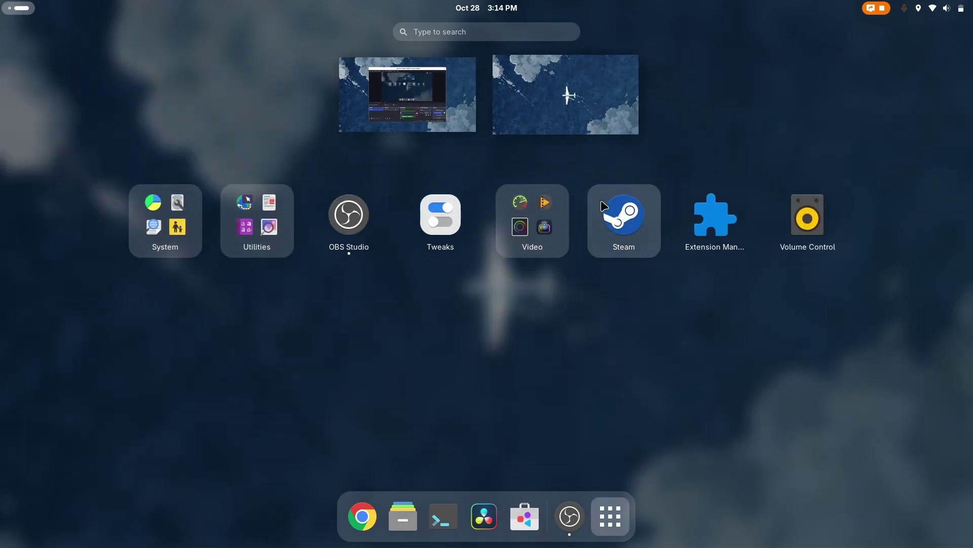
click(553, 361)
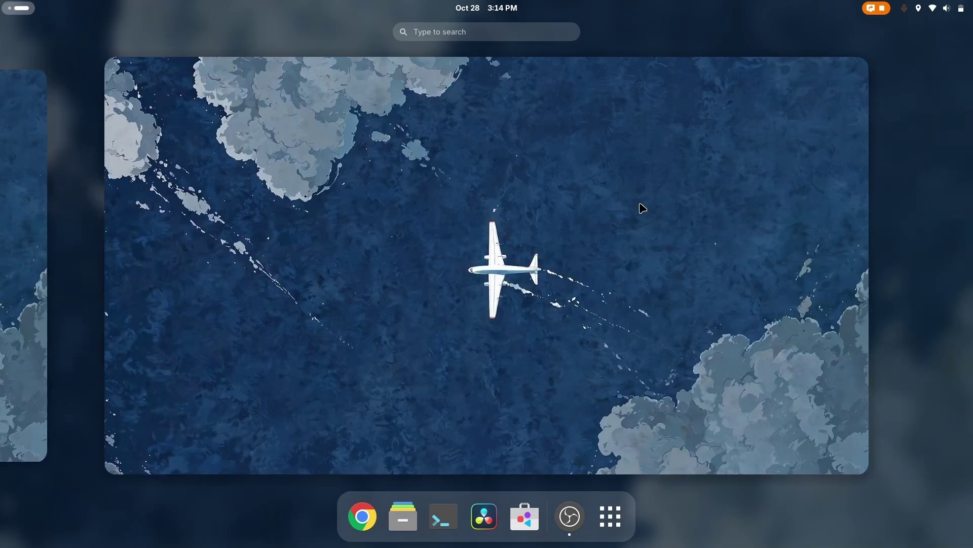
click(969, 8)
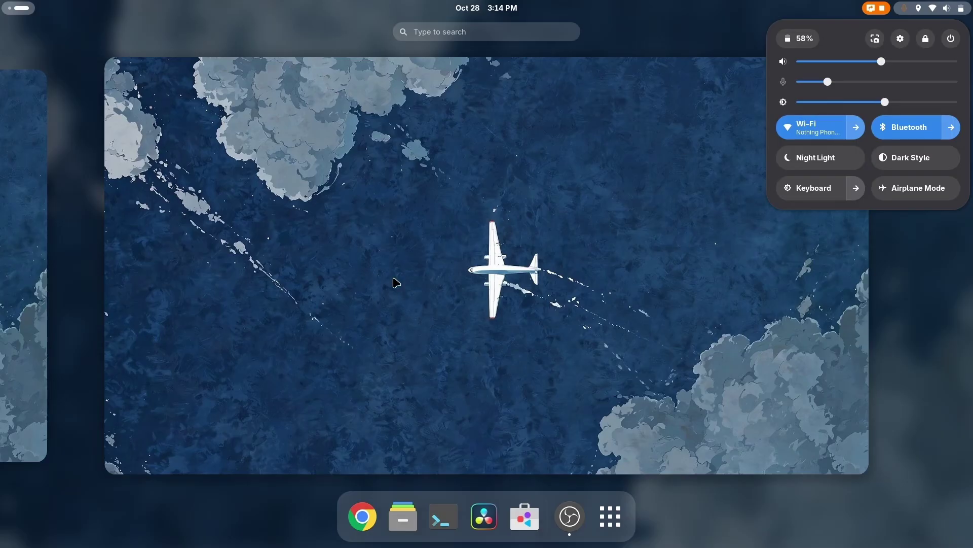
click(439, 315)
Step: Launch the system Settings from the quick settings menu
scroll(439, 315, up, 1)
scroll(439, 314, down, 1)
key(super)
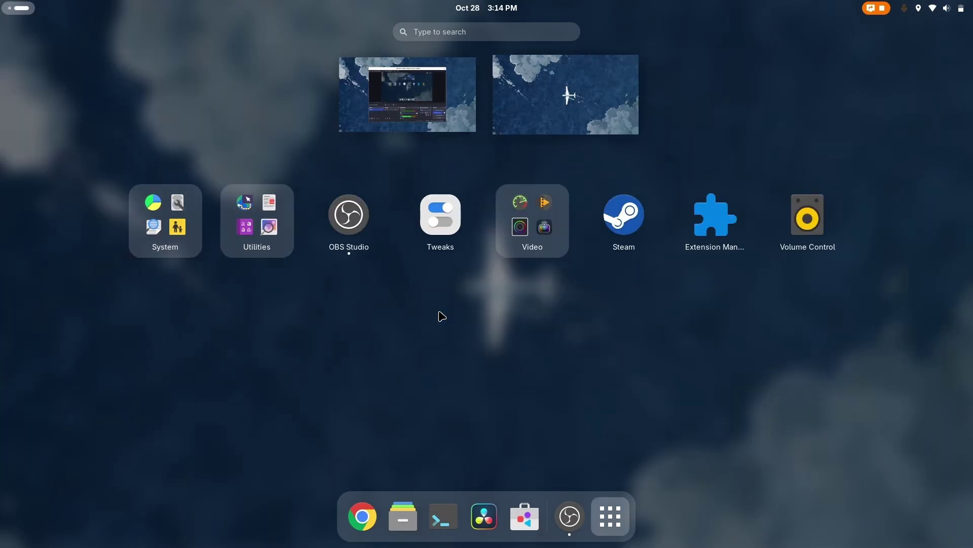
click(439, 315)
key(super)
click(943, 8)
click(899, 41)
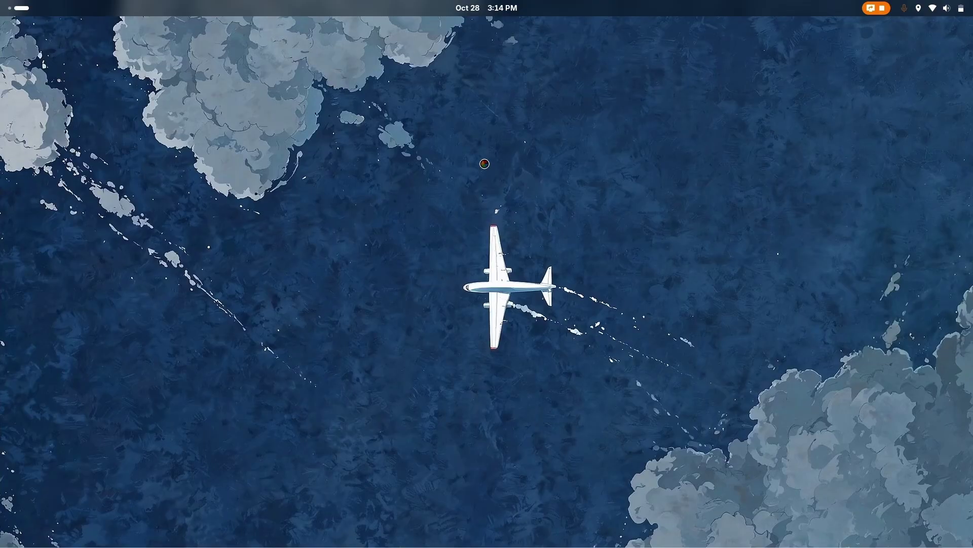
Step: View the full system details under System > About, then close that dialog
click(956, 8)
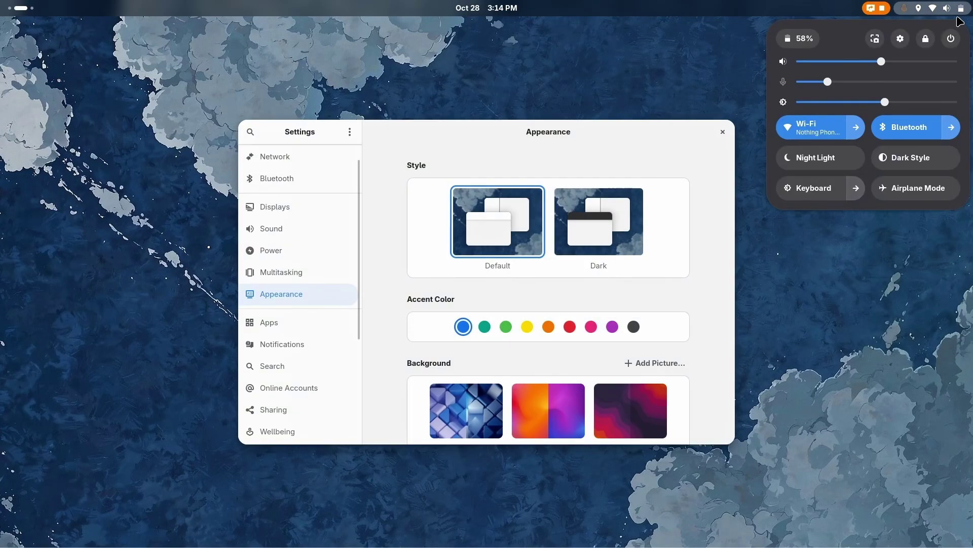
key(Escape)
scroll(294, 304, down, 5)
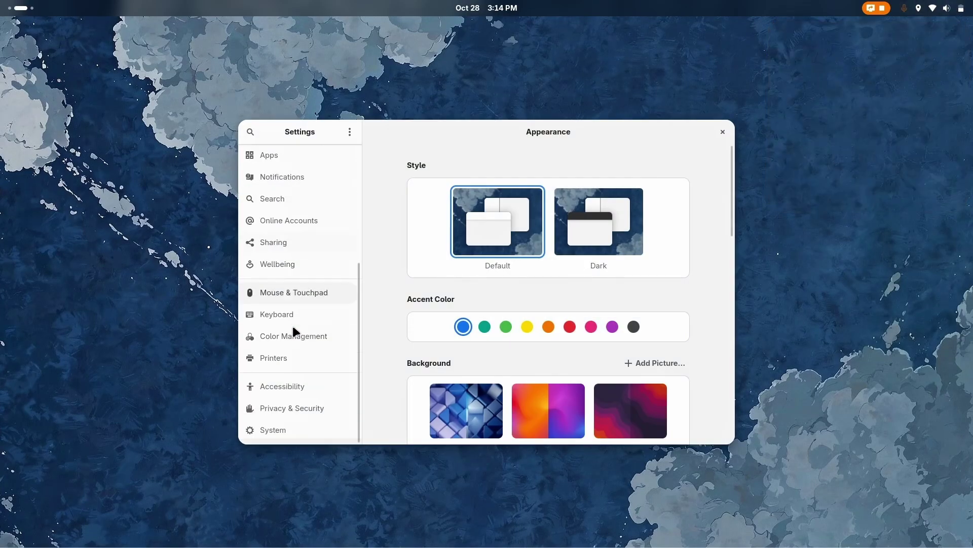
click(289, 428)
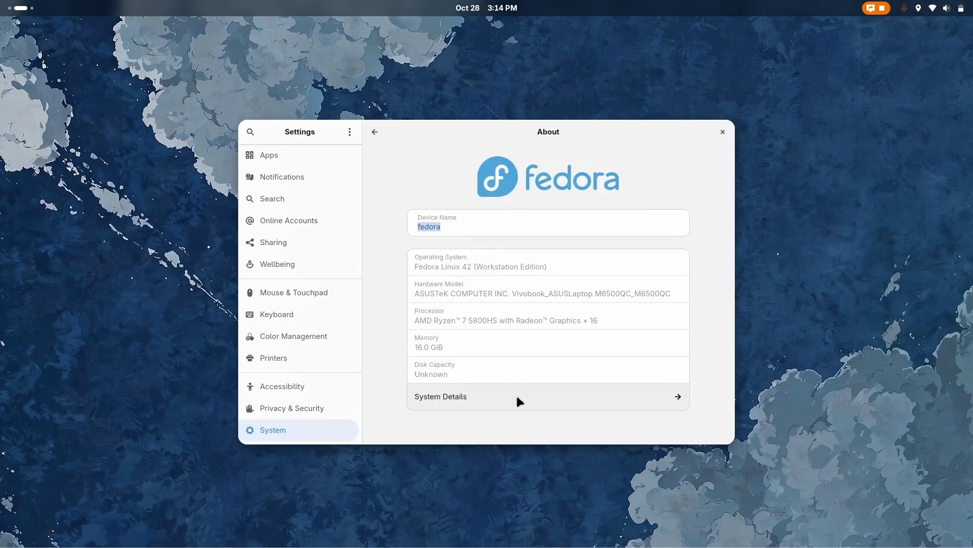
click(516, 396)
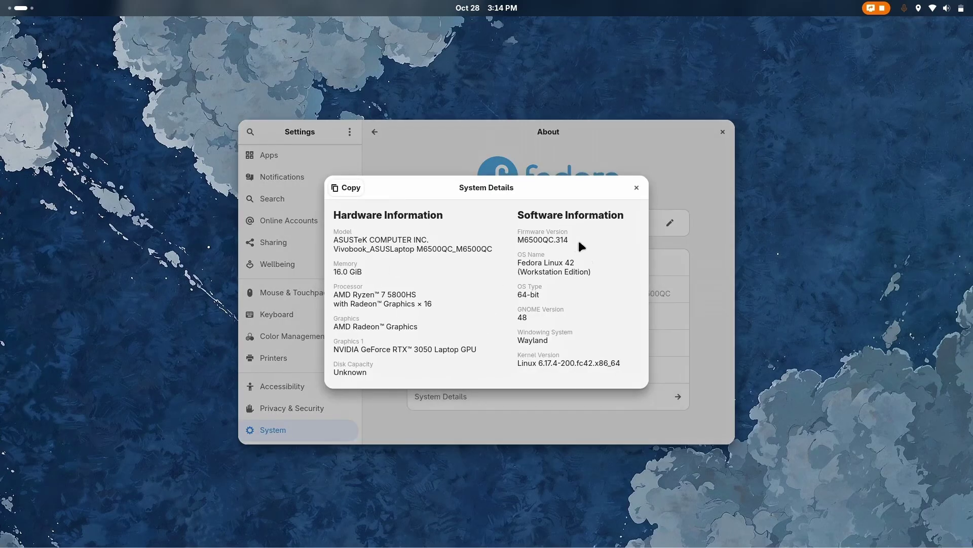
click(637, 188)
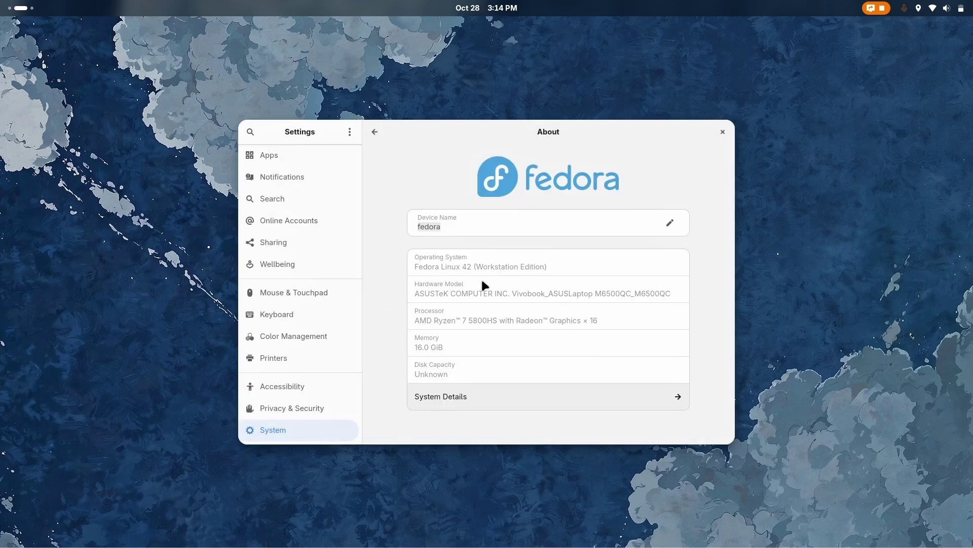
Step: Visit the Power page, then the Displays page showing 1920 × 1080 at 144 Hz
scroll(327, 274, up, 5)
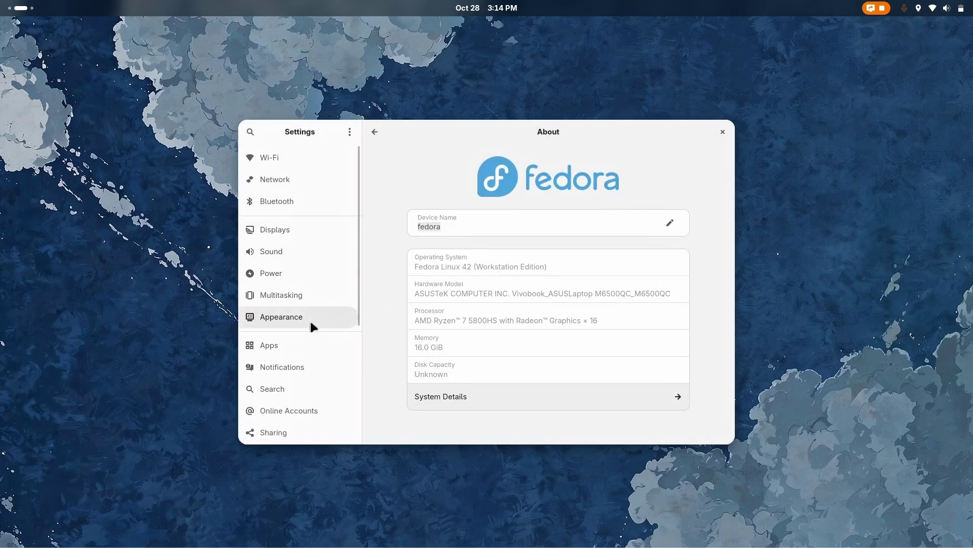
click(306, 273)
click(298, 228)
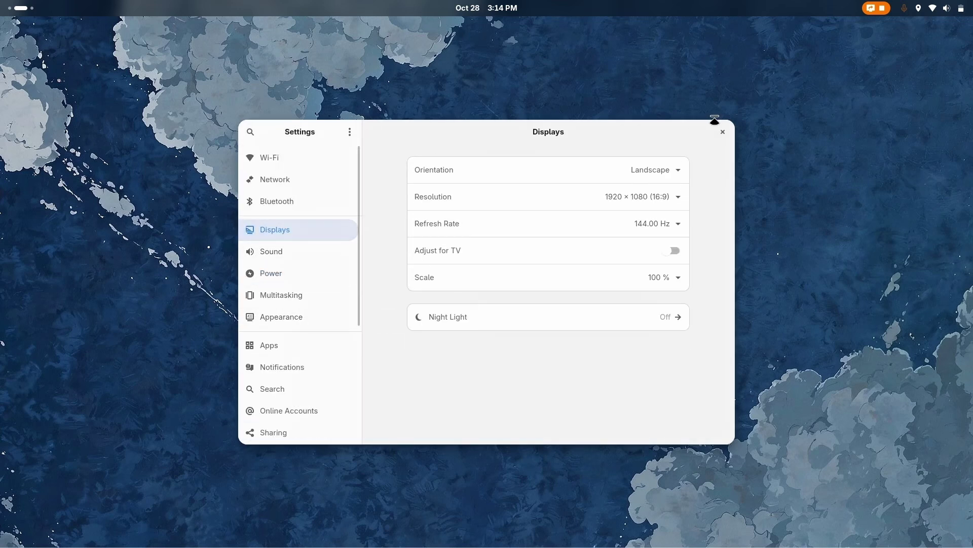
Step: Close Settings and toggle the Activities overview on and off
click(724, 132)
key(super)
key(super)
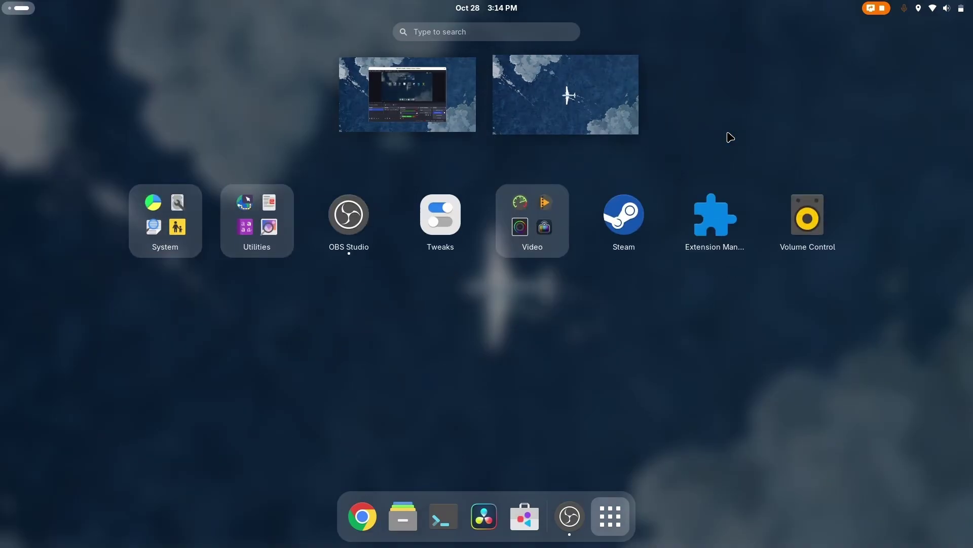
key(Escape)
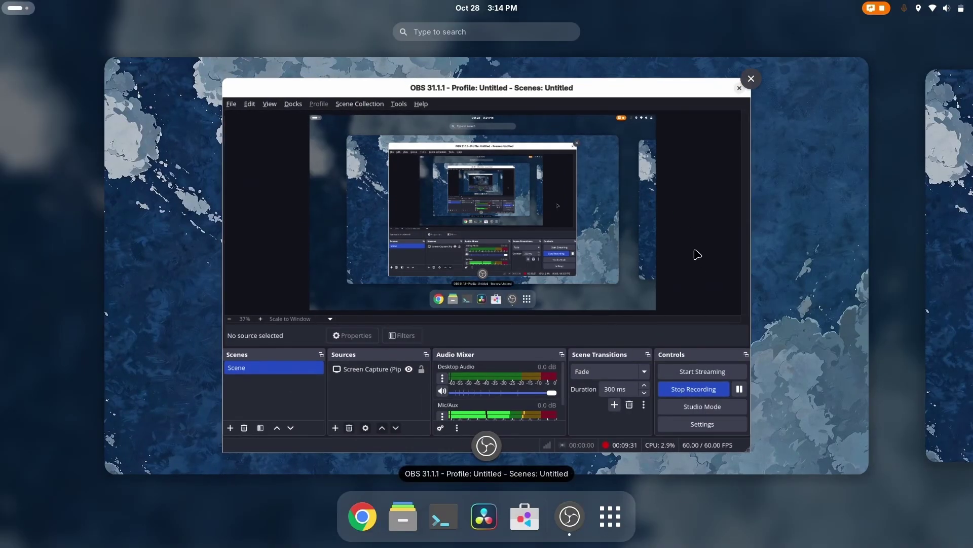
key(super)
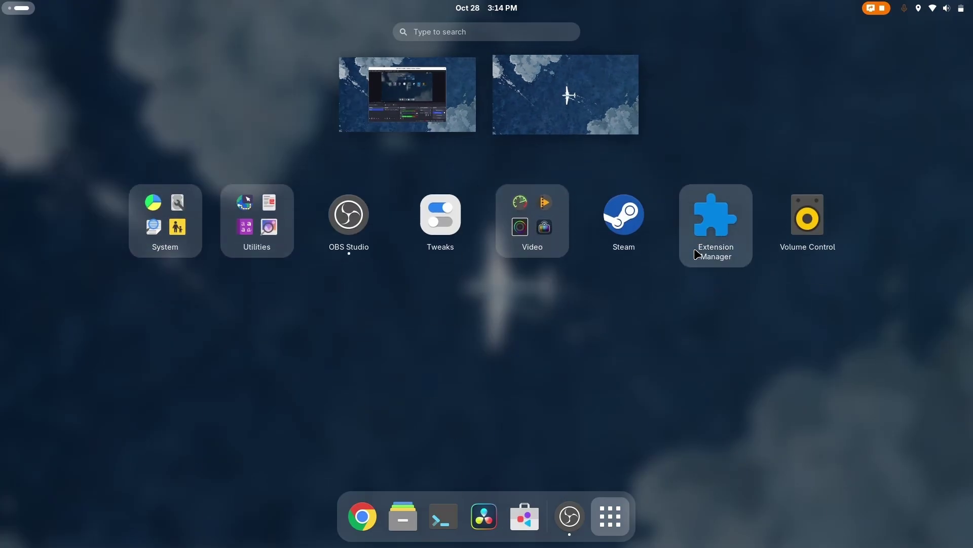
click(629, 144)
click(628, 144)
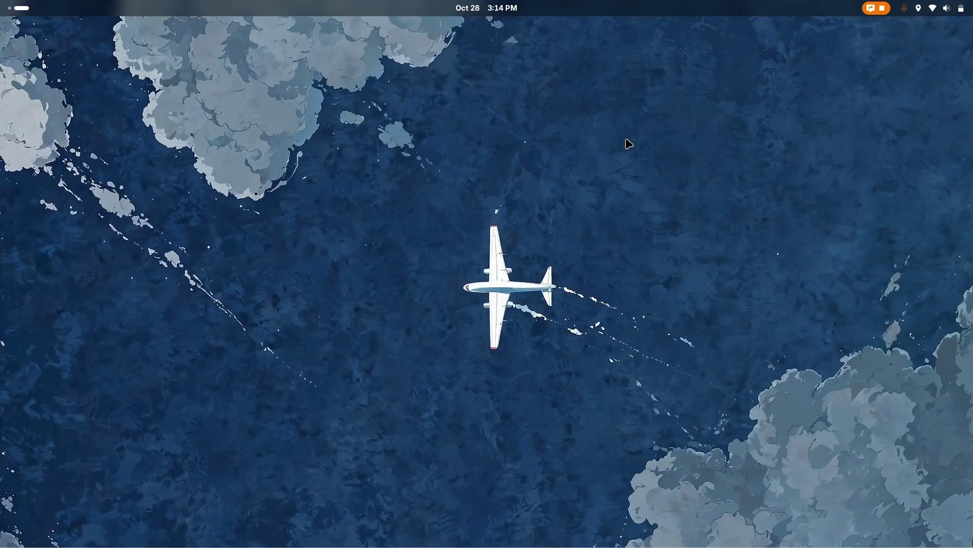
key(super)
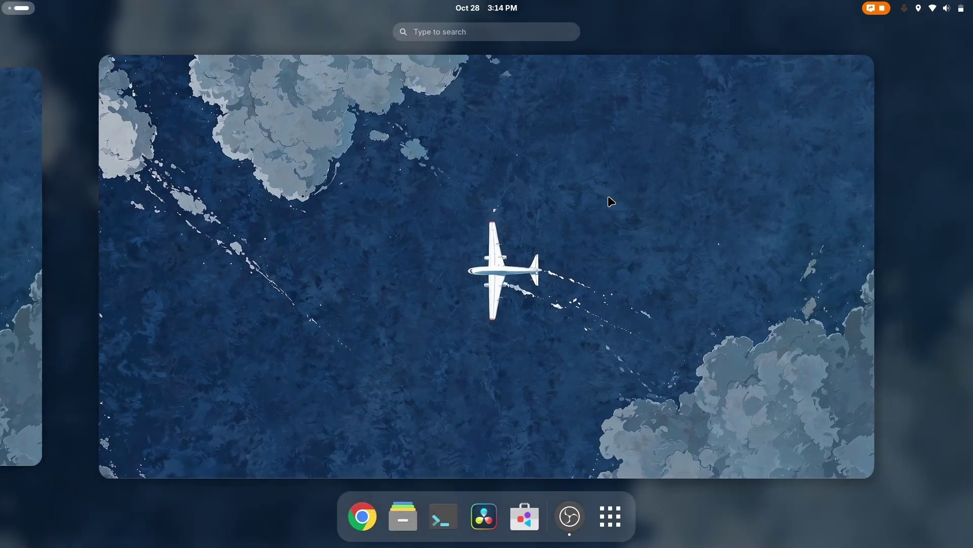
key(super)
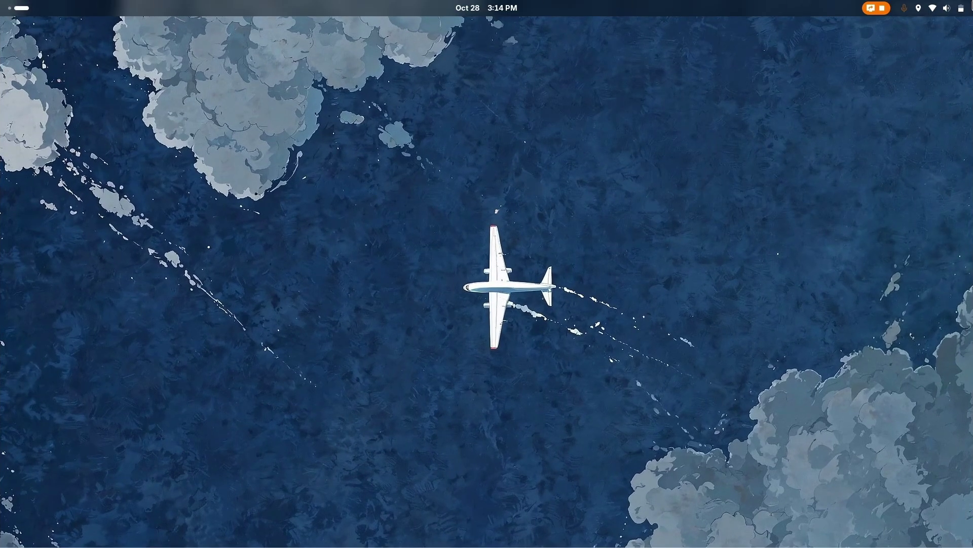
Step: Switch between the app grid and the workspace view in the overview
key(super)
key(super+a)
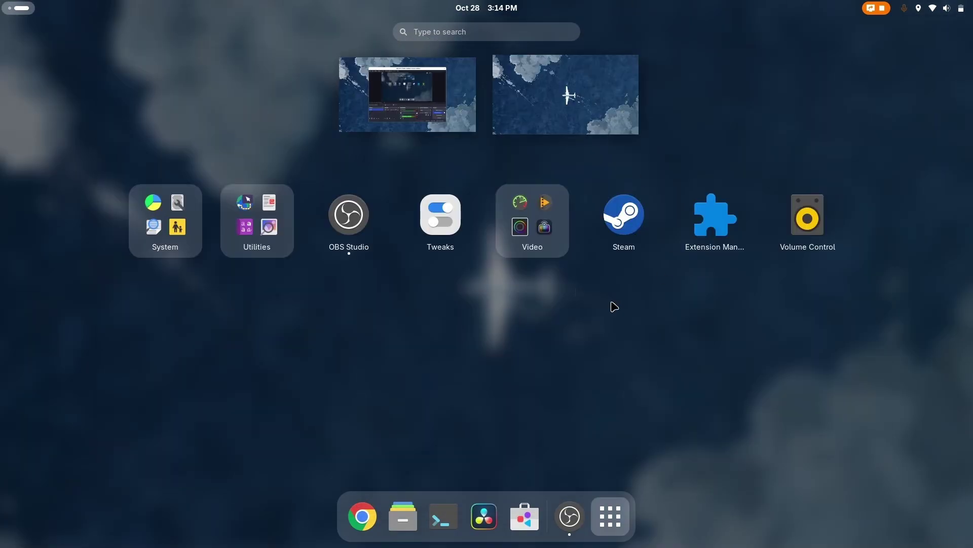
key(Escape)
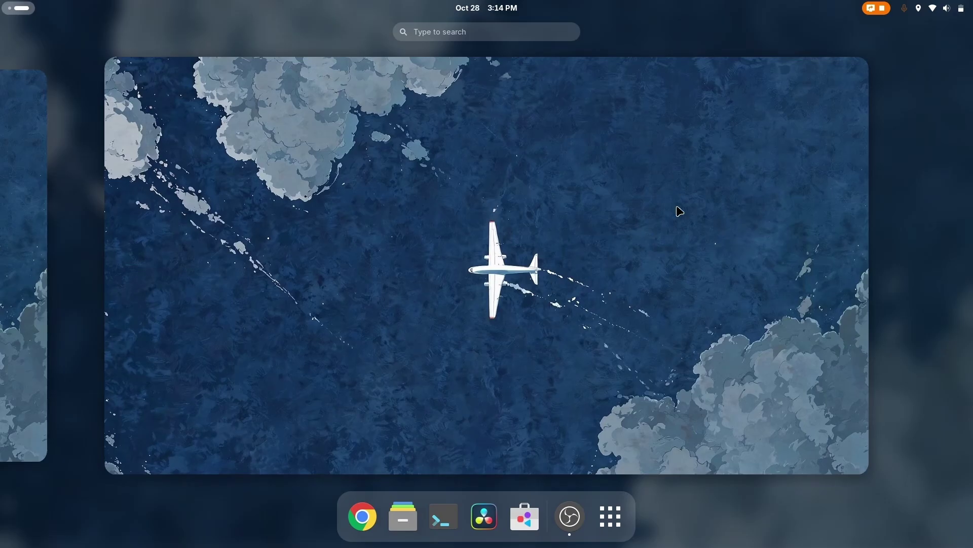
scroll(767, 200, up, 1)
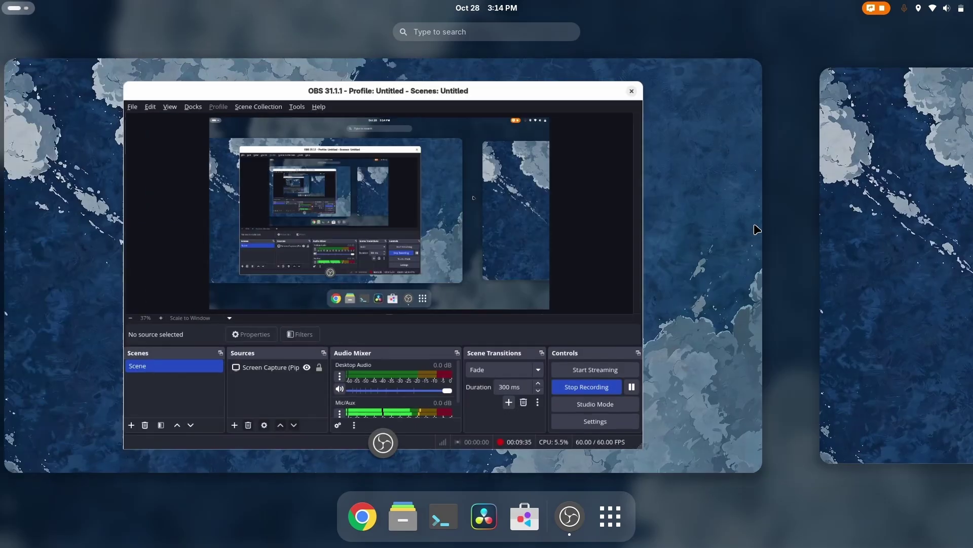
scroll(757, 226, down, 1)
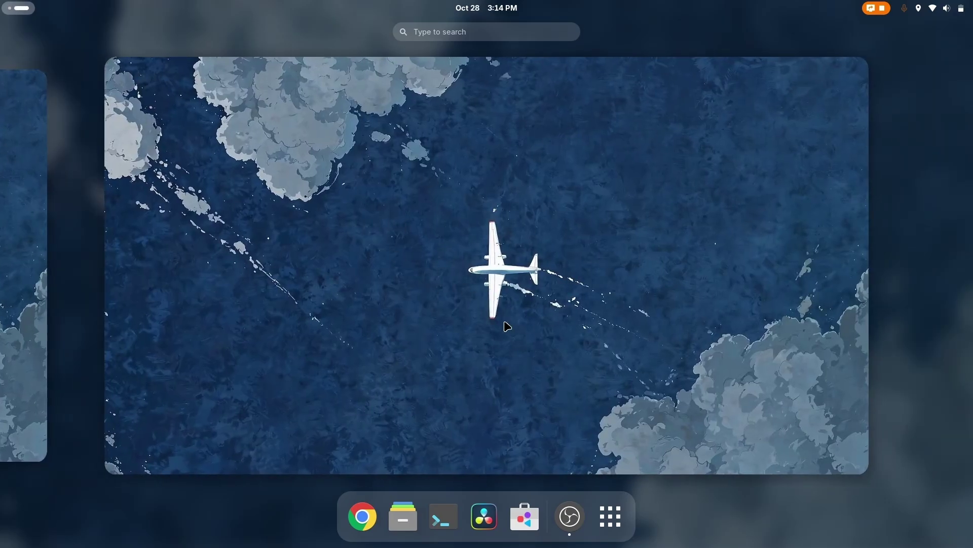
key(super+a)
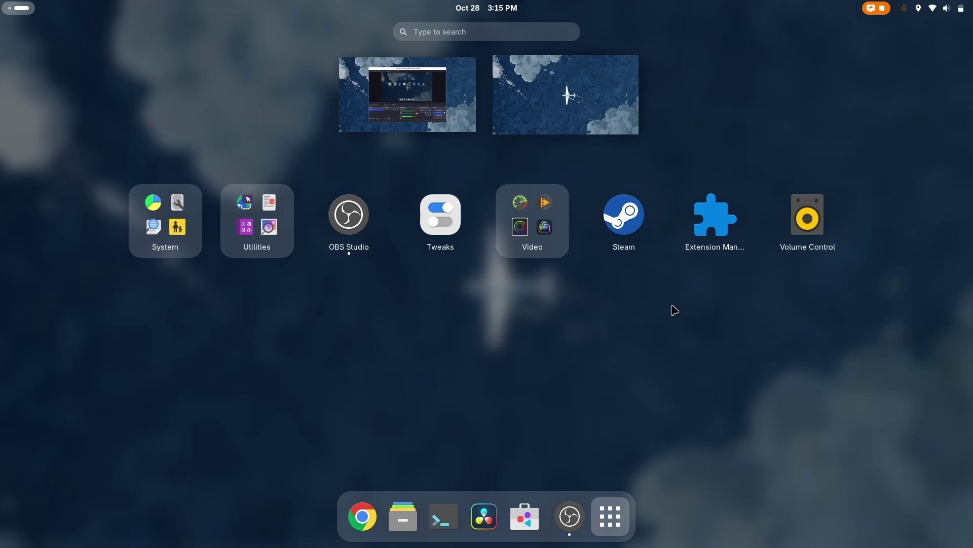
key(Escape)
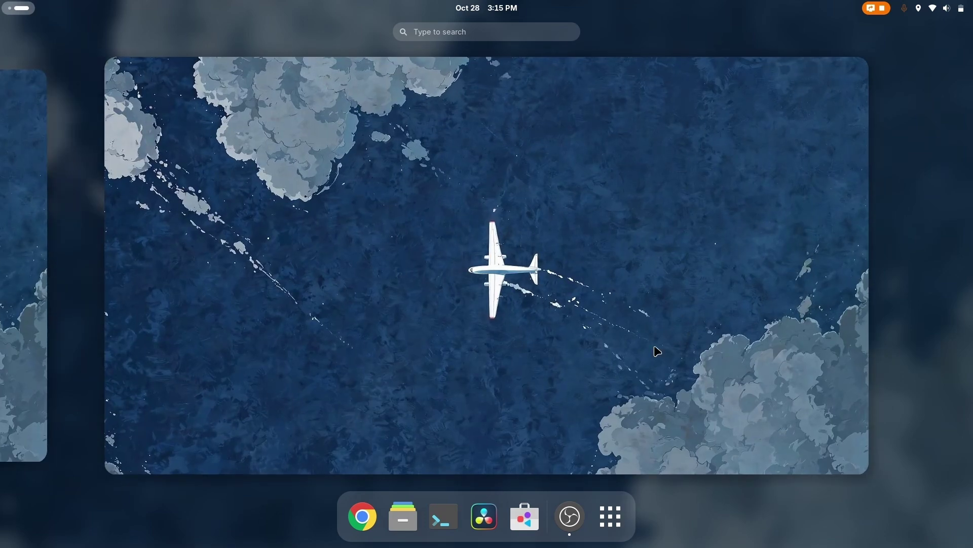
Step: Open and close Files from the dock, then return to the overview's workspace view
click(403, 517)
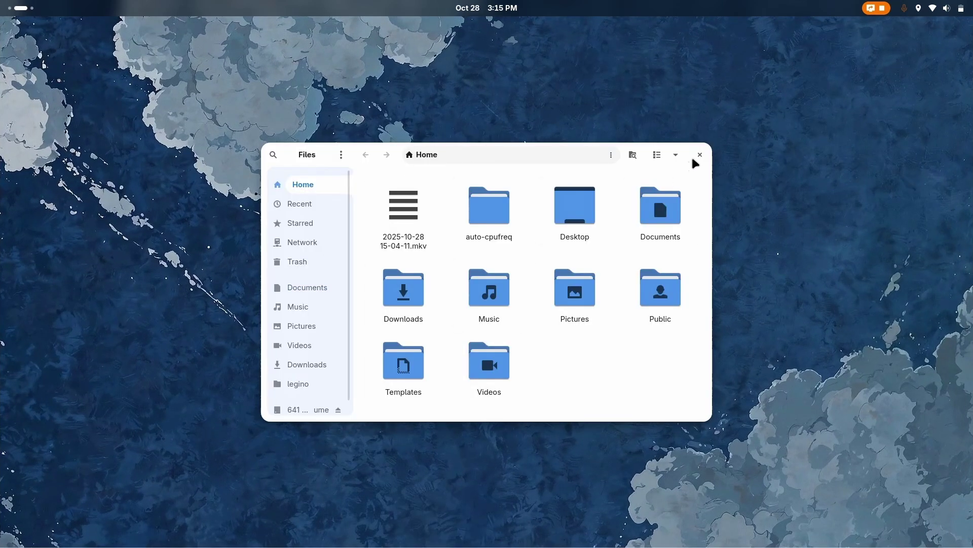
click(699, 154)
click(970, 5)
click(970, 6)
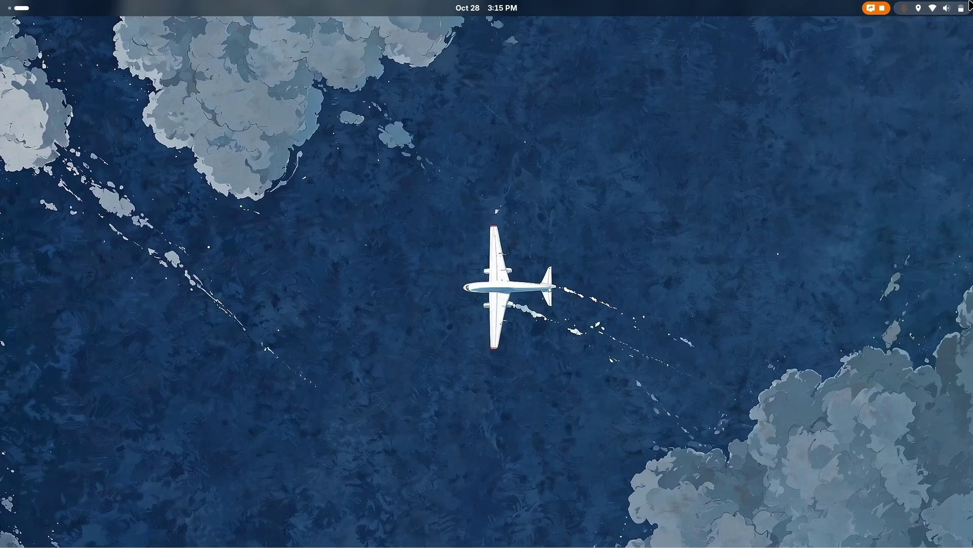
key(super)
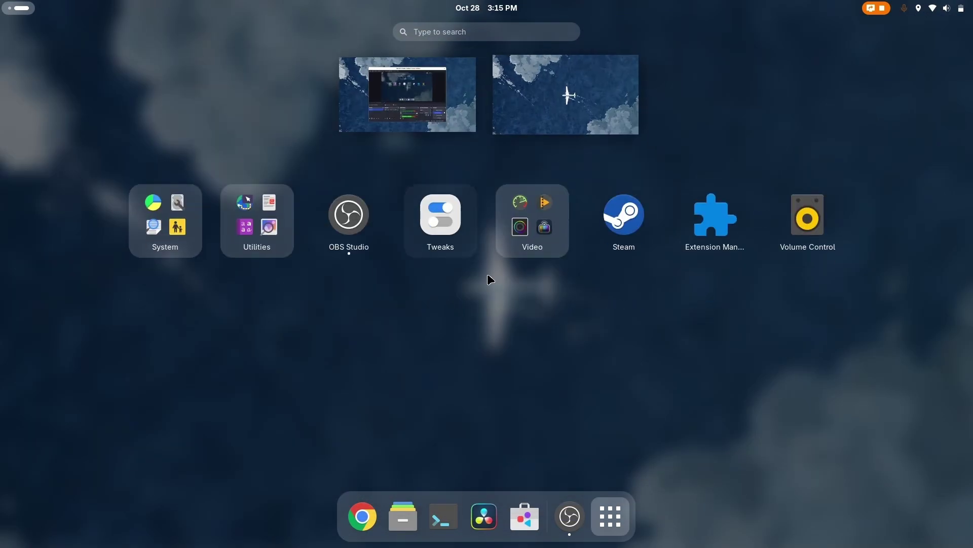
key(Escape)
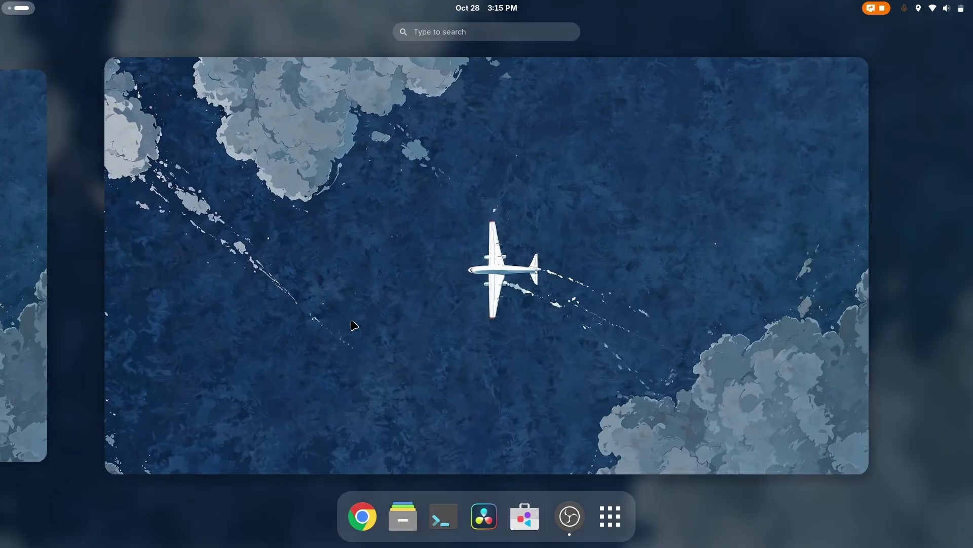
Step: Return to Chrome and scroll through the channel's Videos tab
click(362, 516)
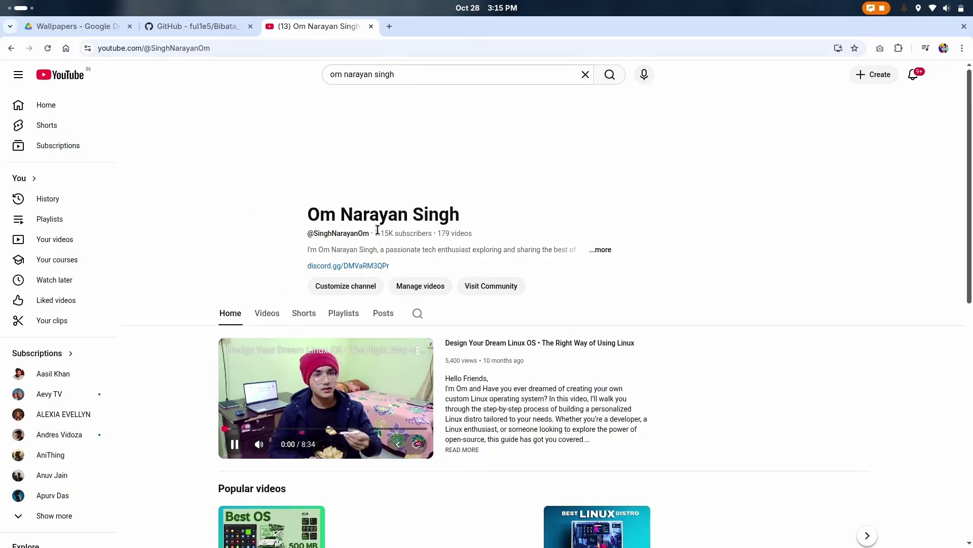
click(264, 314)
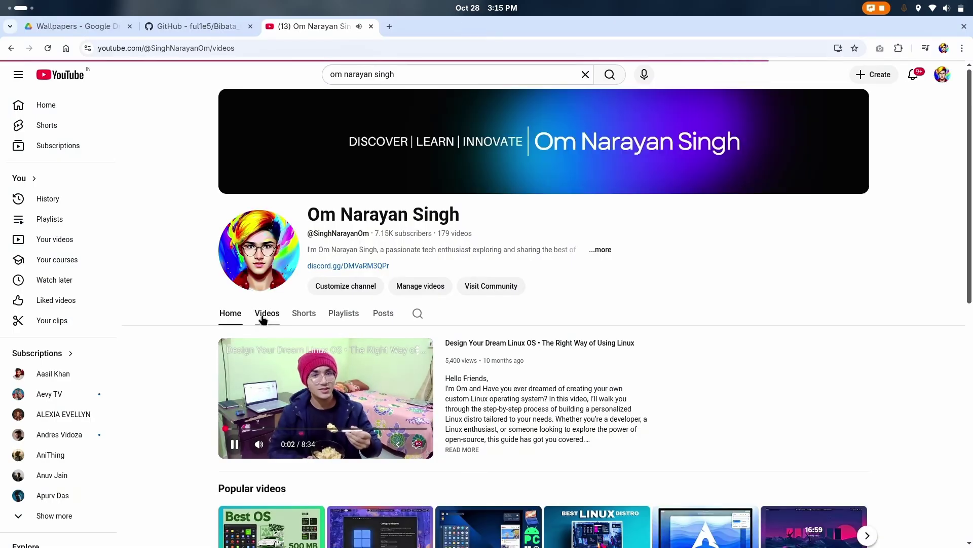
scroll(633, 325, down, 15)
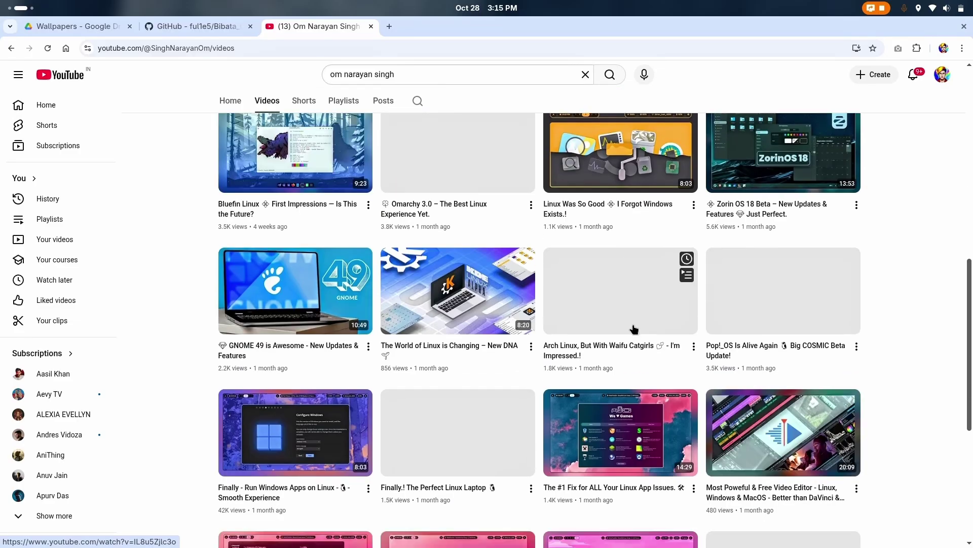
scroll(634, 329, up, 15)
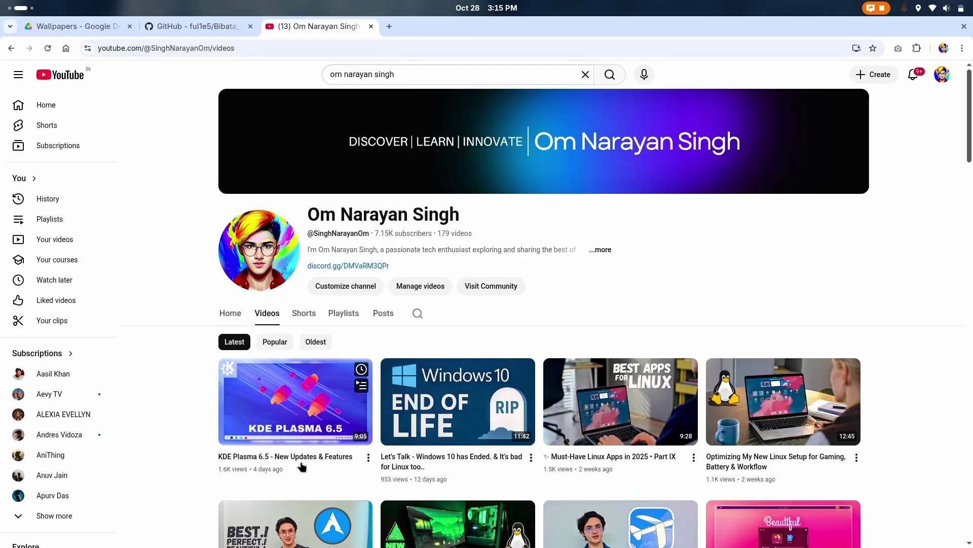
scroll(612, 470, down, 8)
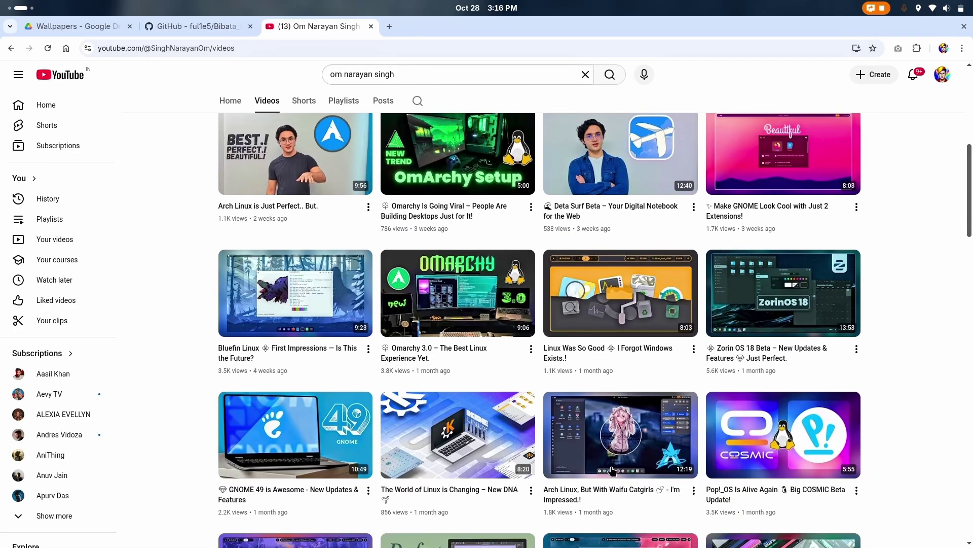
scroll(612, 470, down, 2)
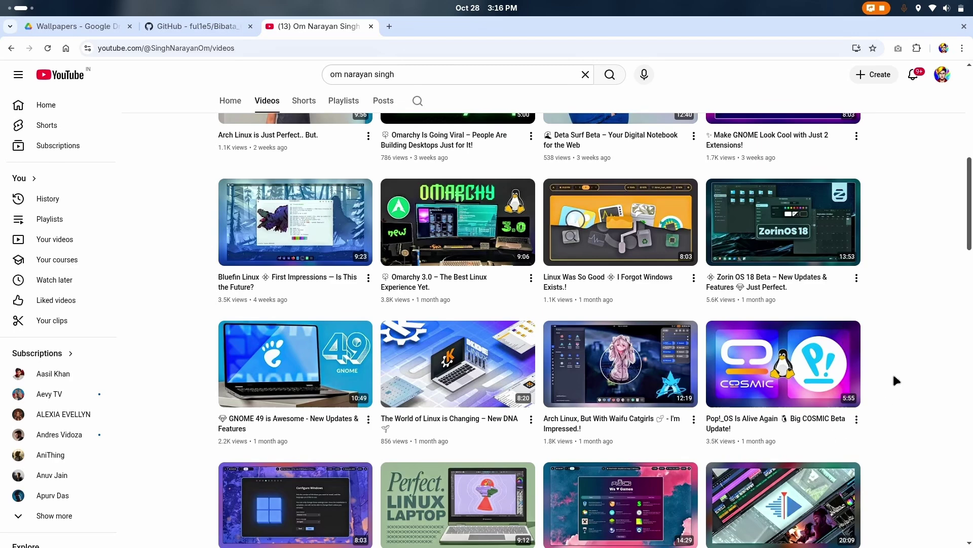
scroll(892, 369, down, 10)
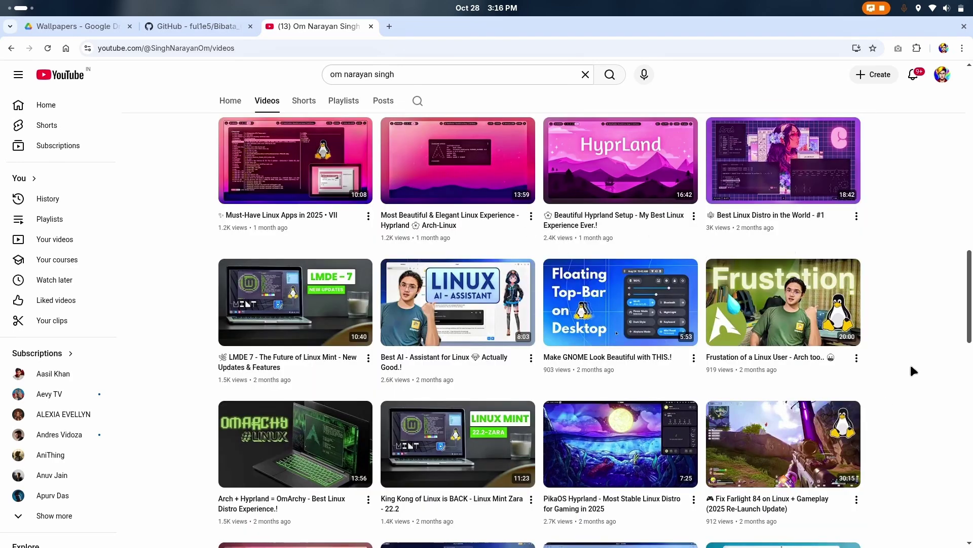
scroll(709, 380, up, 15)
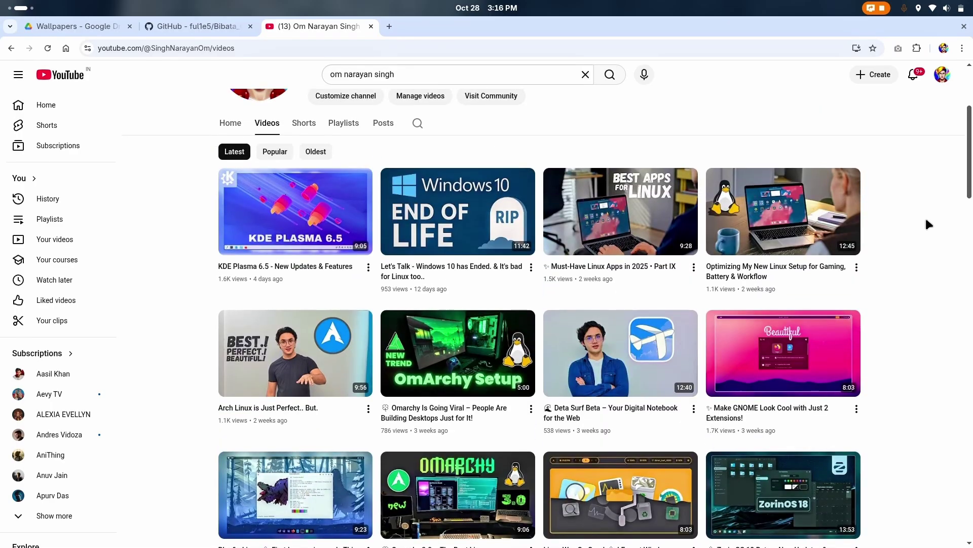
scroll(926, 221, up, 5)
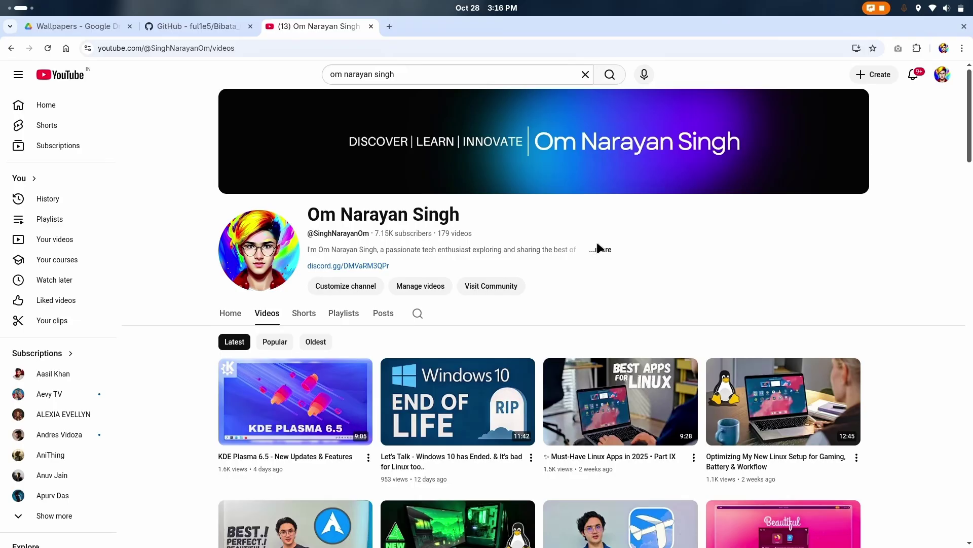
Step: Flick between the empty workspace and the browser's workspace, ending back on the browser
key(super)
key(super+Page_Down)
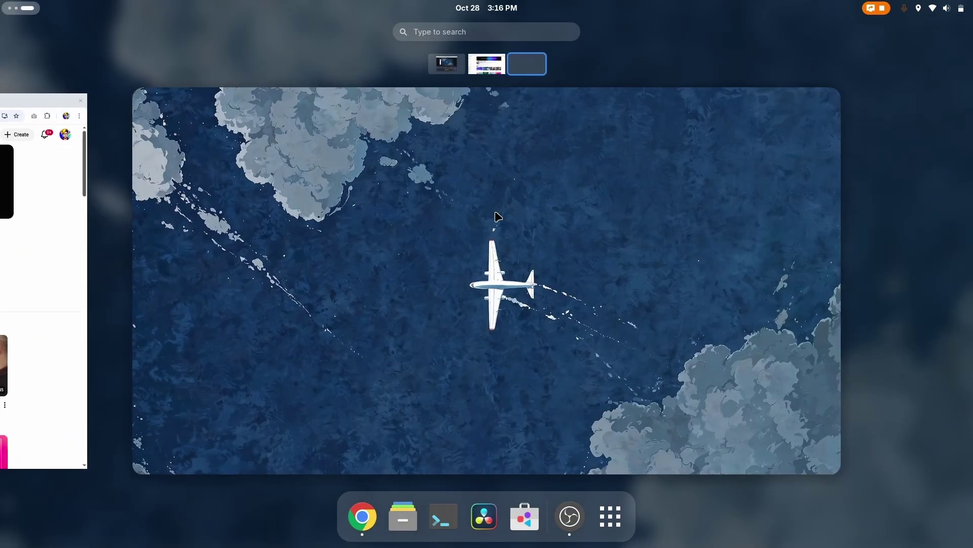
key(super+Page_Up)
key(super)
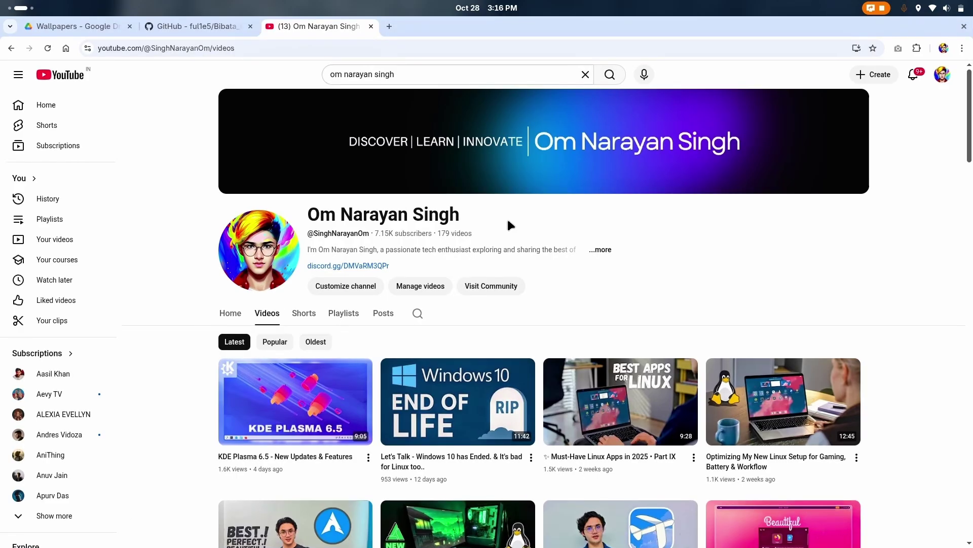
key(super)
key(super+Page_Down)
key(super+Page_Up)
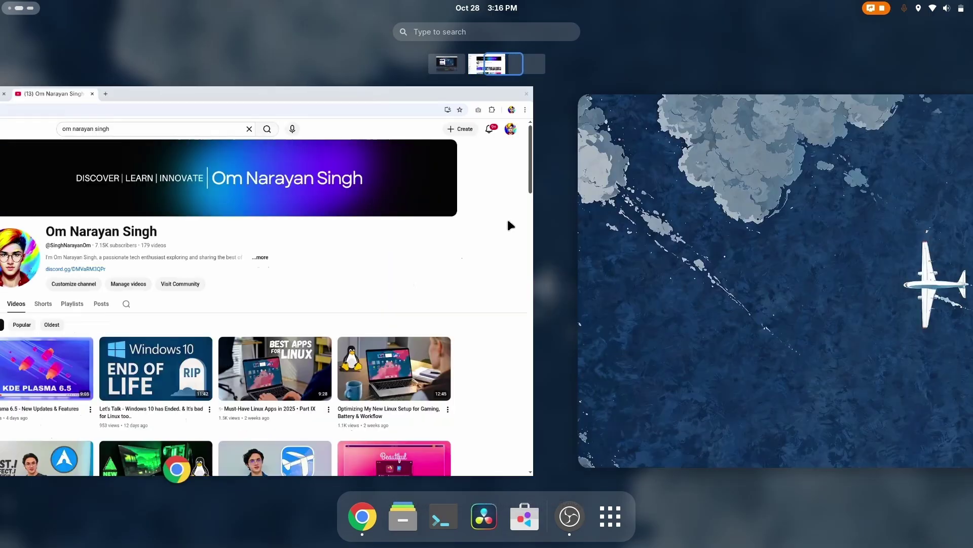
key(super+Page_Down)
key(super+Page_Up)
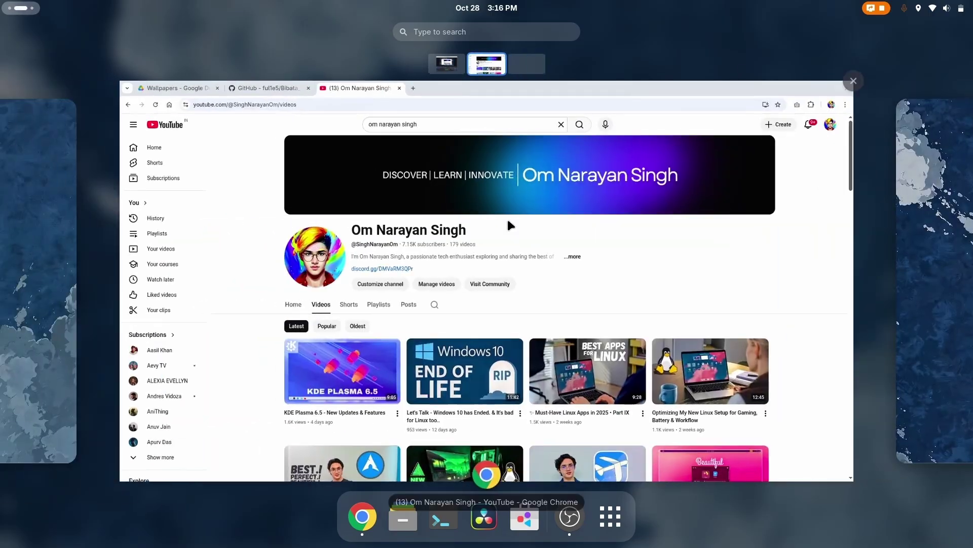
key(super)
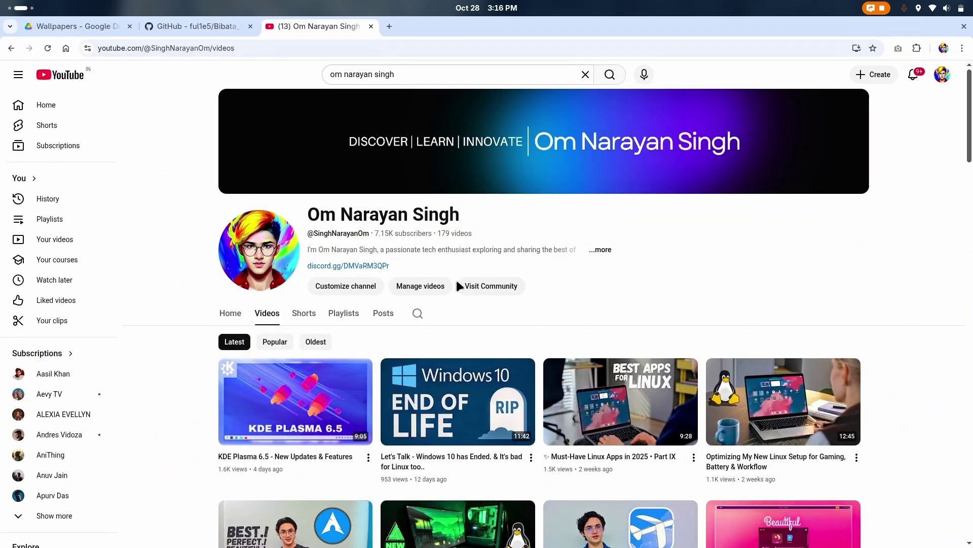
Step: Select the channel's subscriber and video count text
scroll(455, 278, down, 10)
scroll(443, 290, up, 10)
drag(476, 229, 375, 238)
Step: Read through the channel's About panel, close it, then move to the empty workspace
click(479, 249)
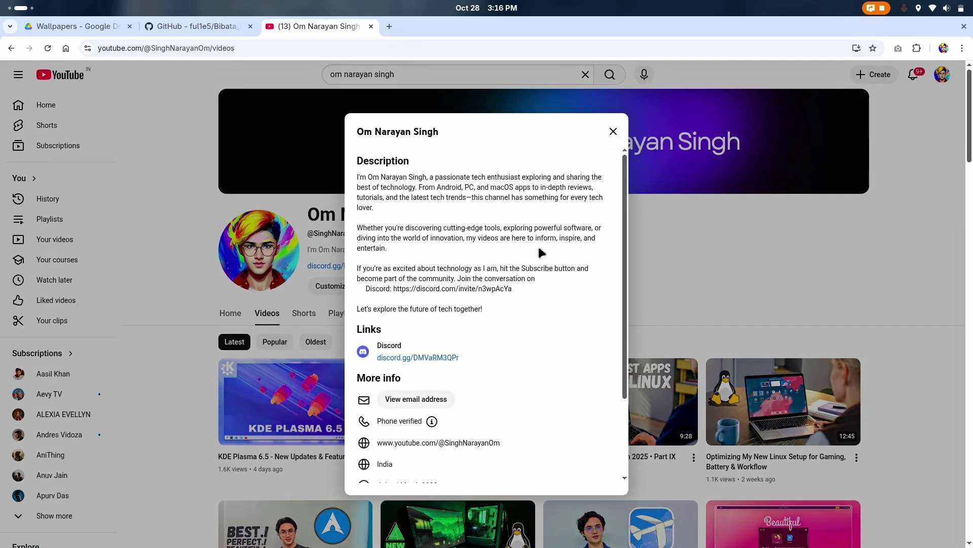
scroll(466, 203, down, 3)
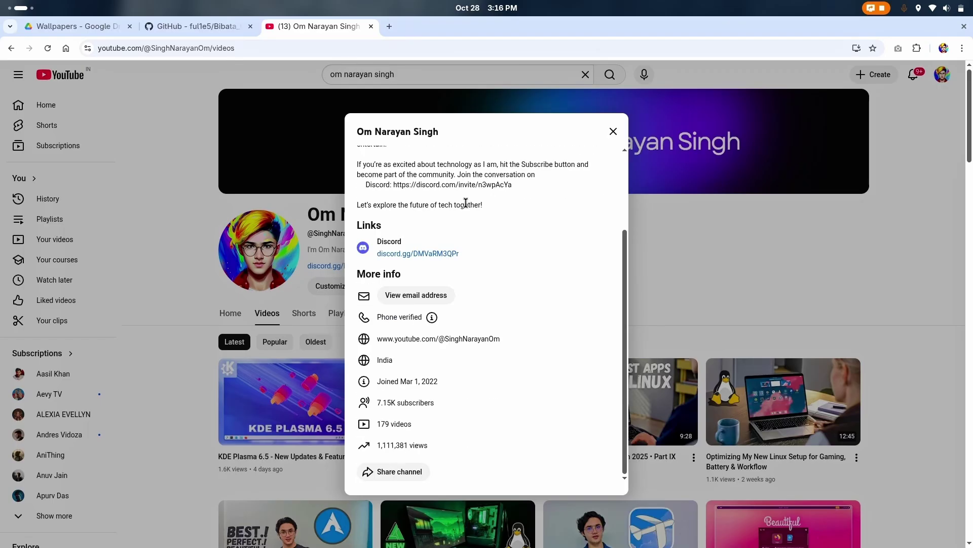
scroll(435, 414, up, 3)
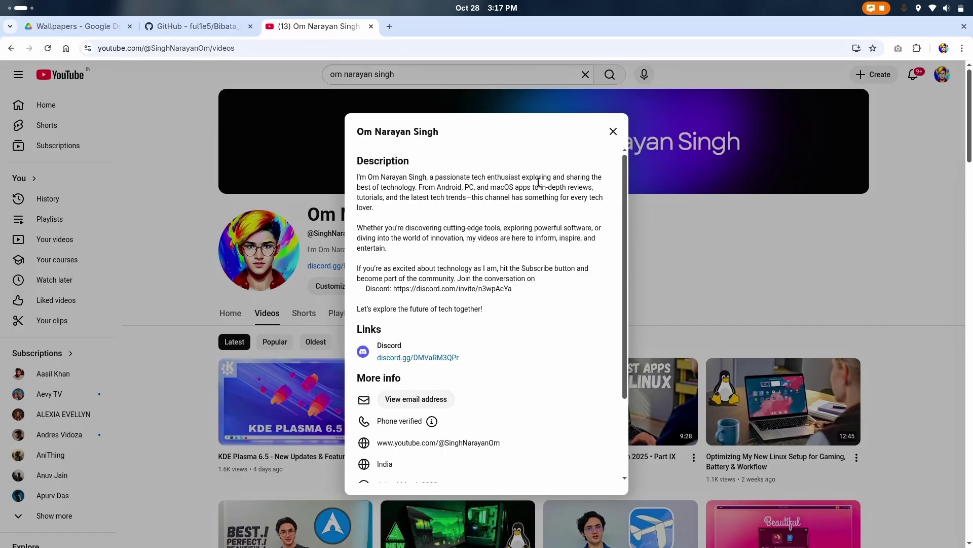
click(612, 132)
key(super)
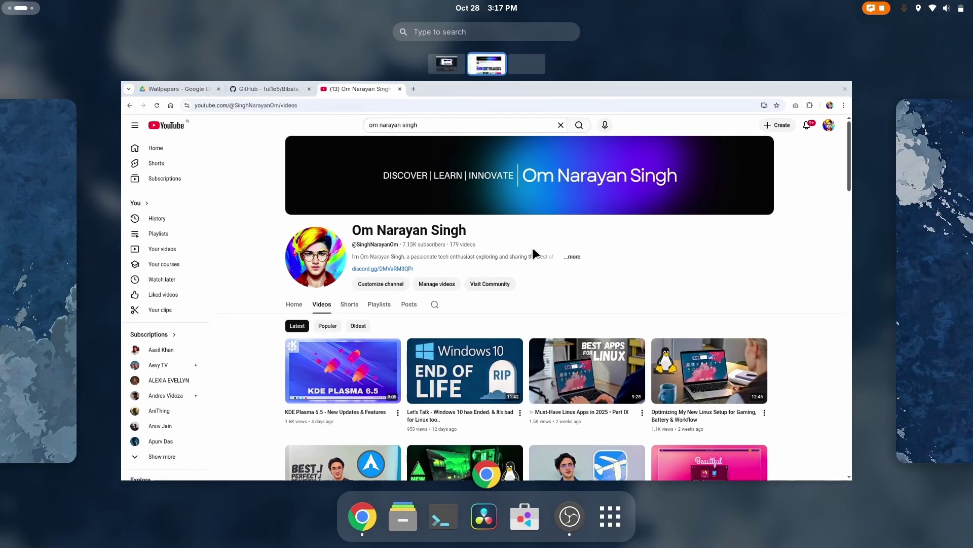
scroll(533, 249, down, 1)
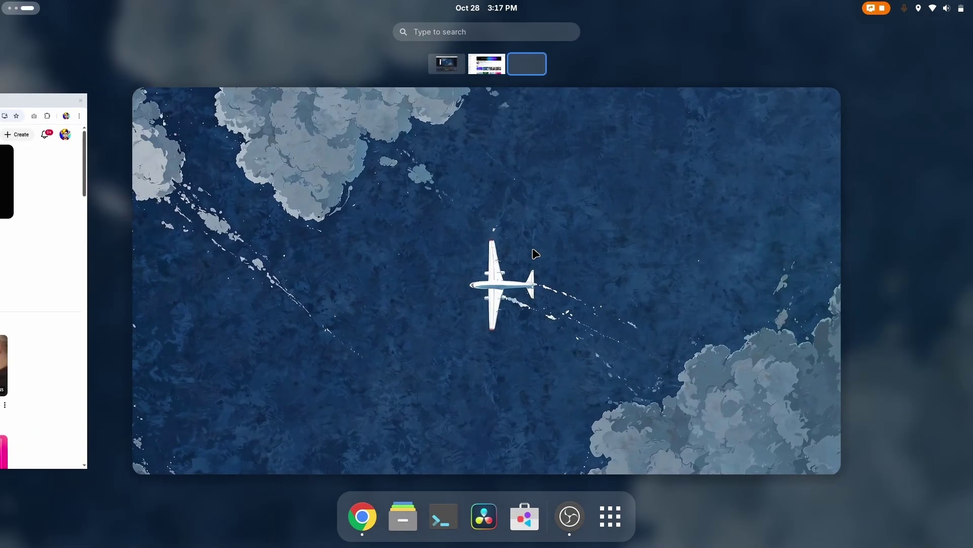